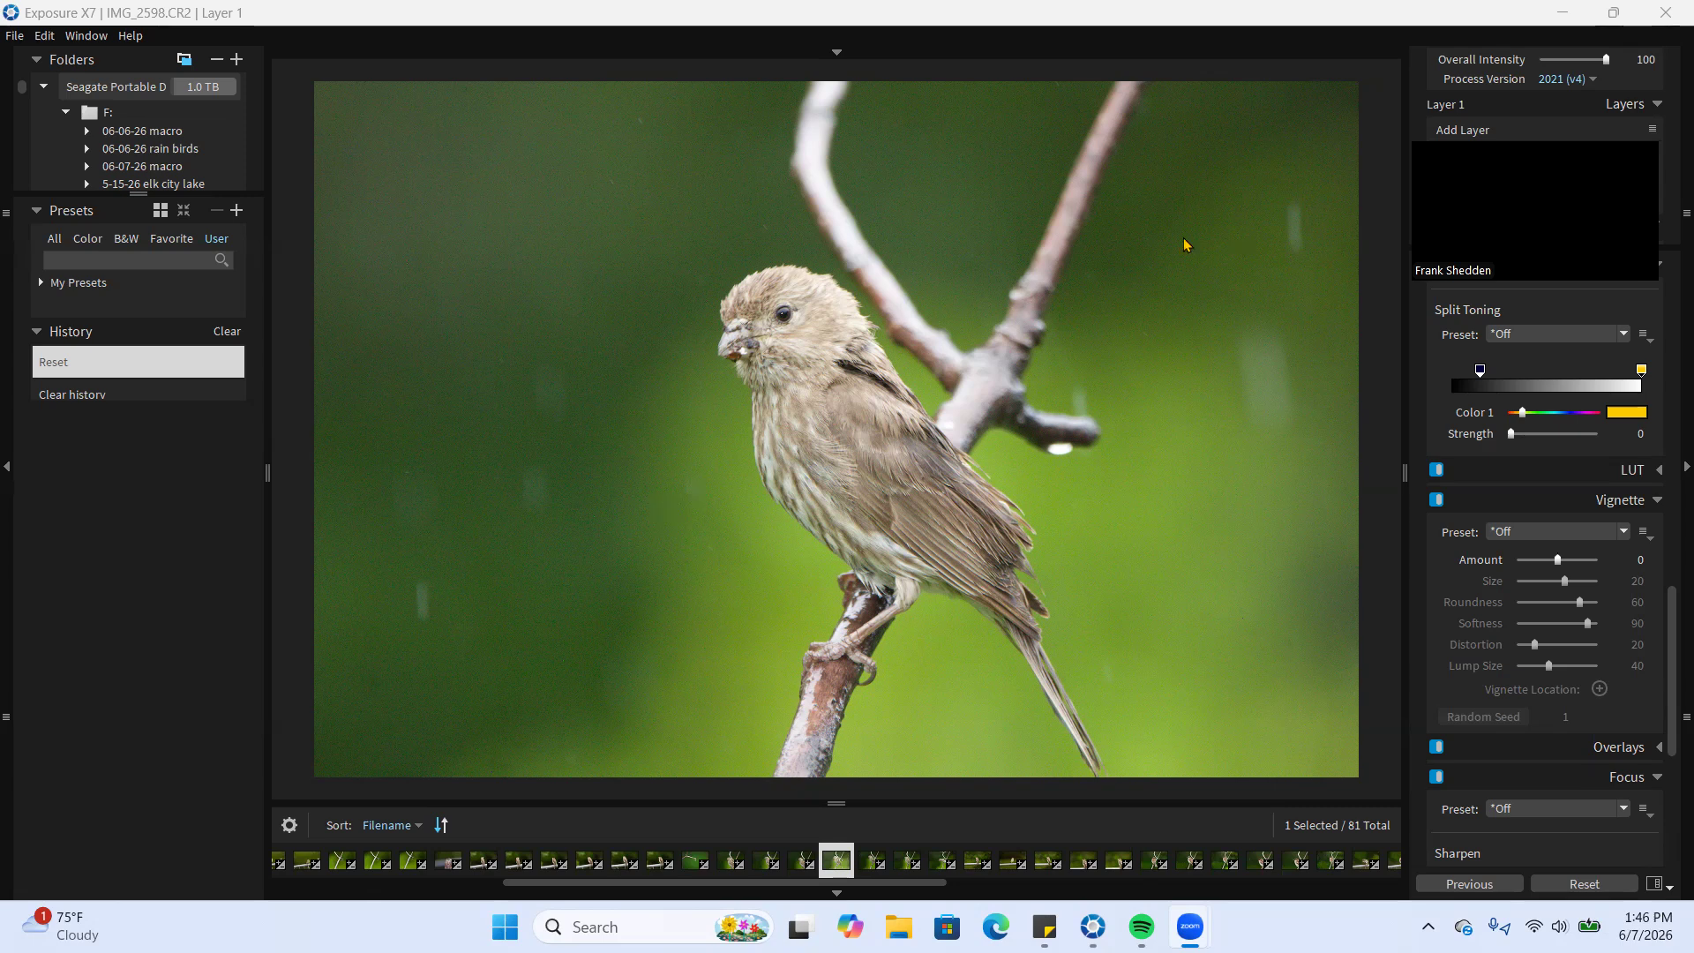
Crop the bird photo at the 2 x 3 / 4 x 6 aspect ratio, trimming its upper and right edges to frame the bird closer
{"action": "scroll", "coordinate": [1626, 311], "scroll_direction": "up", "scroll_amount": 2}
{"action": "scroll", "coordinate": [1626, 312], "scroll_direction": "up", "scroll_amount": 10}
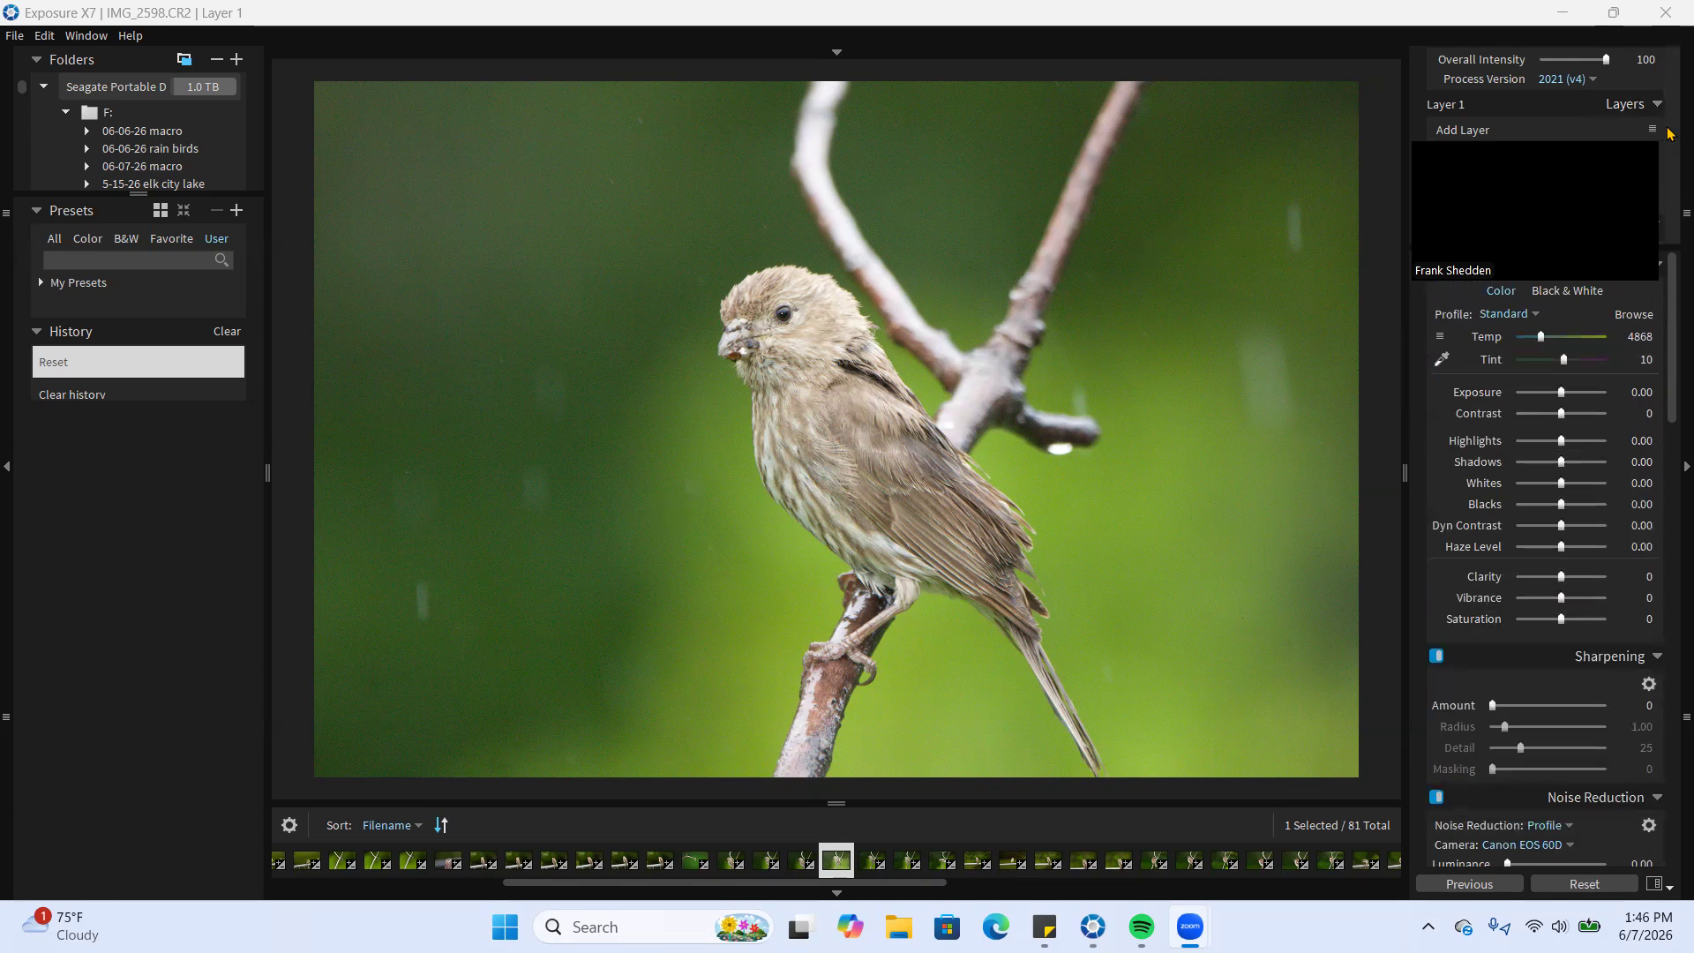
{"action": "left_click_drag", "start_coordinate": [1586, 134], "coordinate": [1544, 8]}
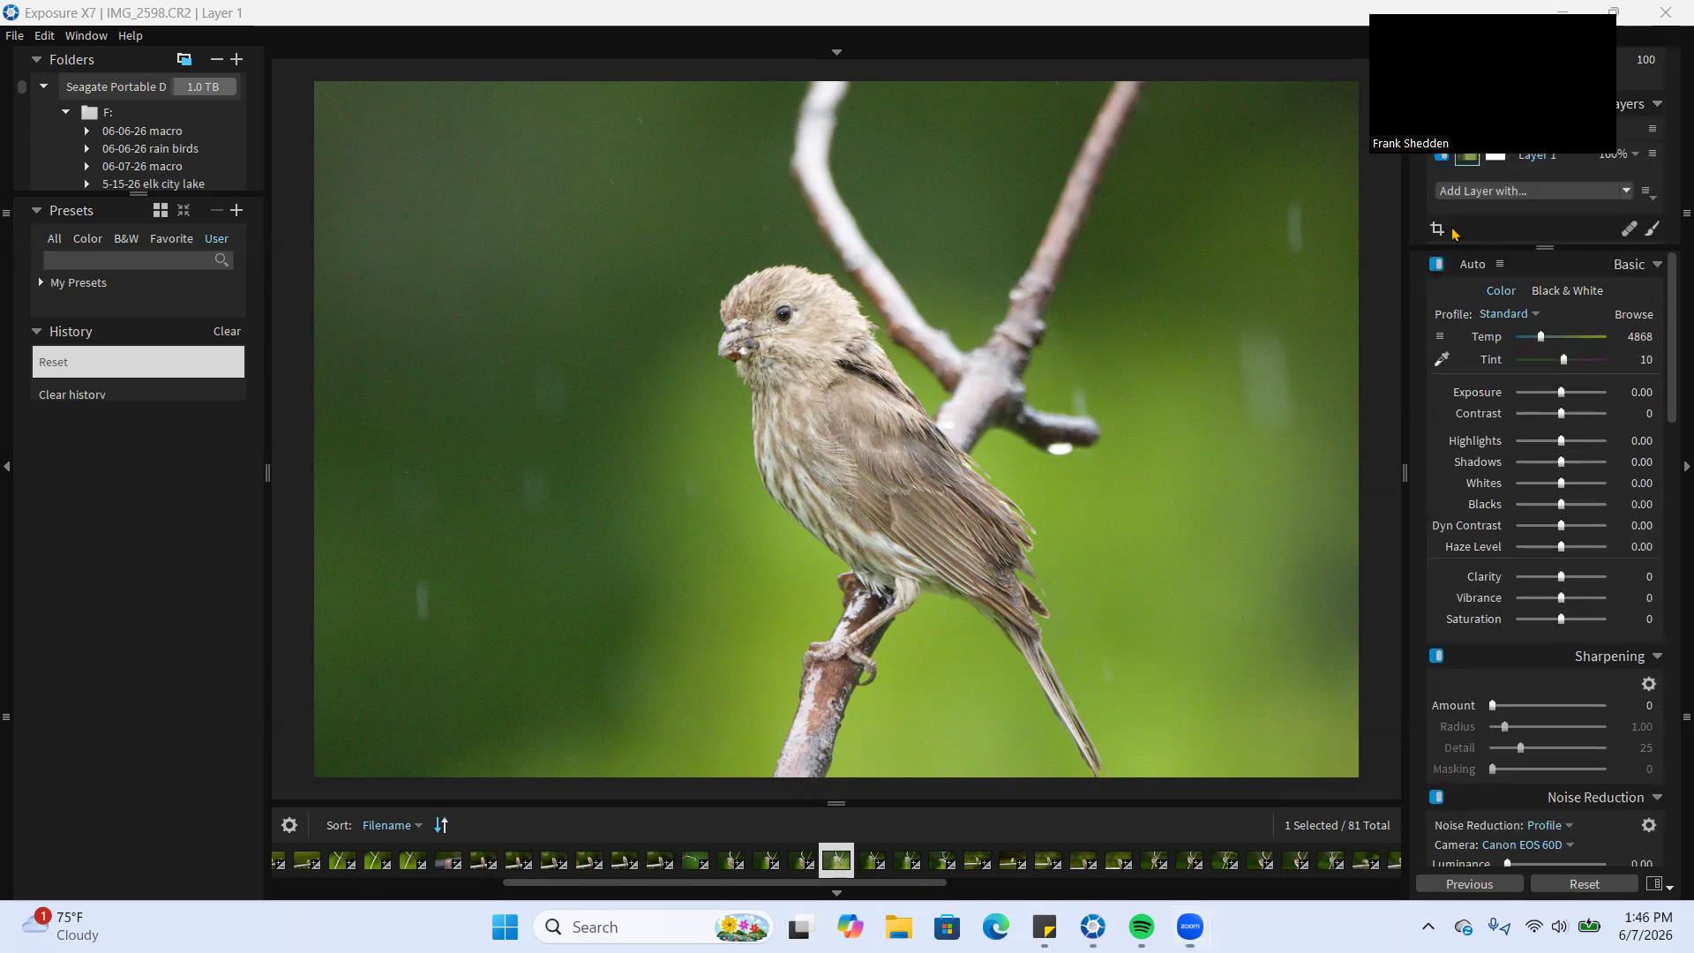
{"action": "left_click", "coordinate": [1437, 229]}
{"action": "left_click_drag", "start_coordinate": [1358, 81], "coordinate": [1183, 195]}
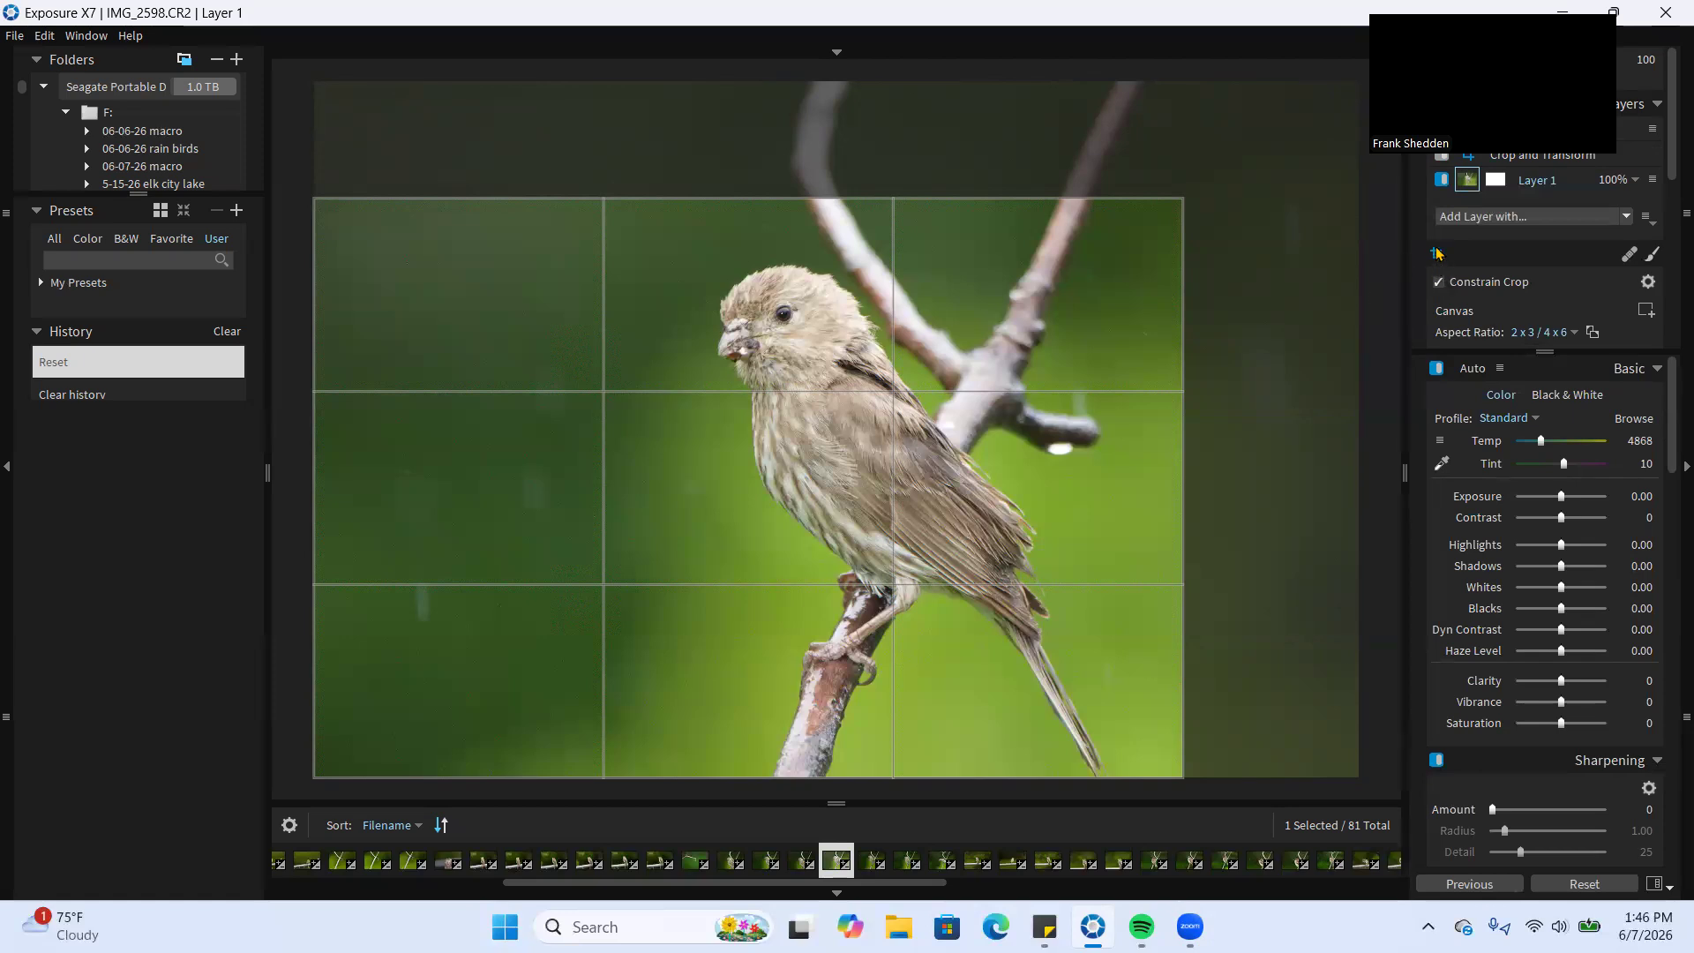
{"action": "left_click", "coordinate": [1437, 254]}
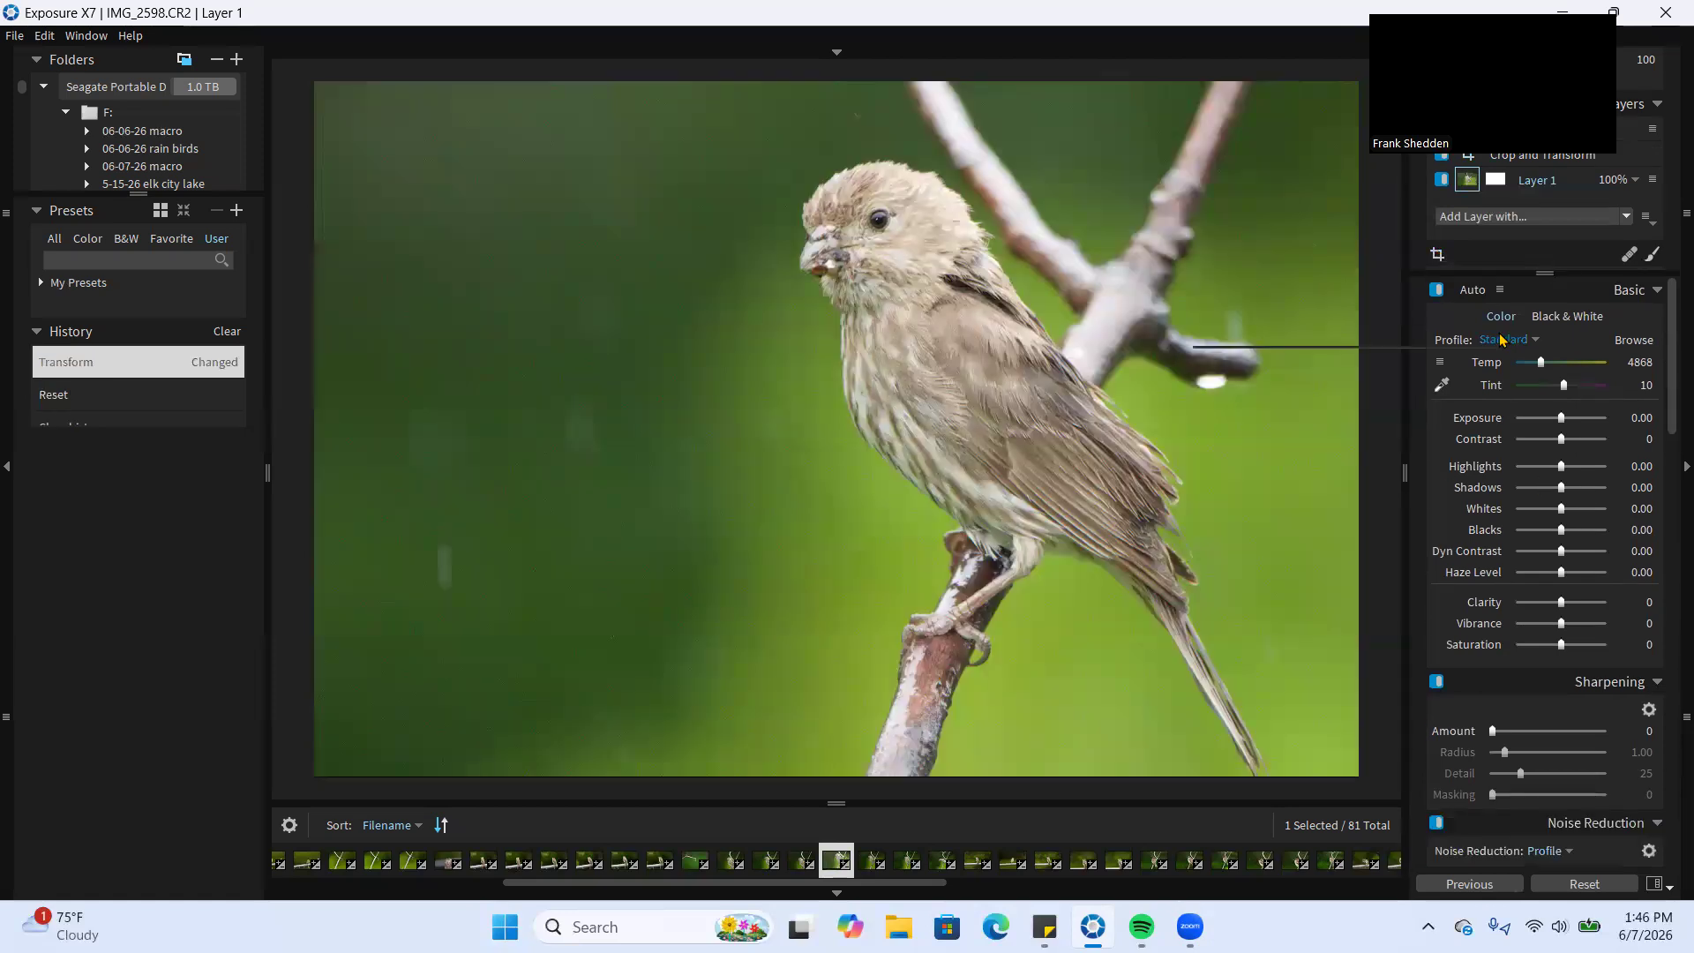
Auto-enhance the photo and set Contrast to 24, Clarity to -16, Vibrance to 20 and Saturation to 20
{"action": "left_click", "coordinate": [1474, 290]}
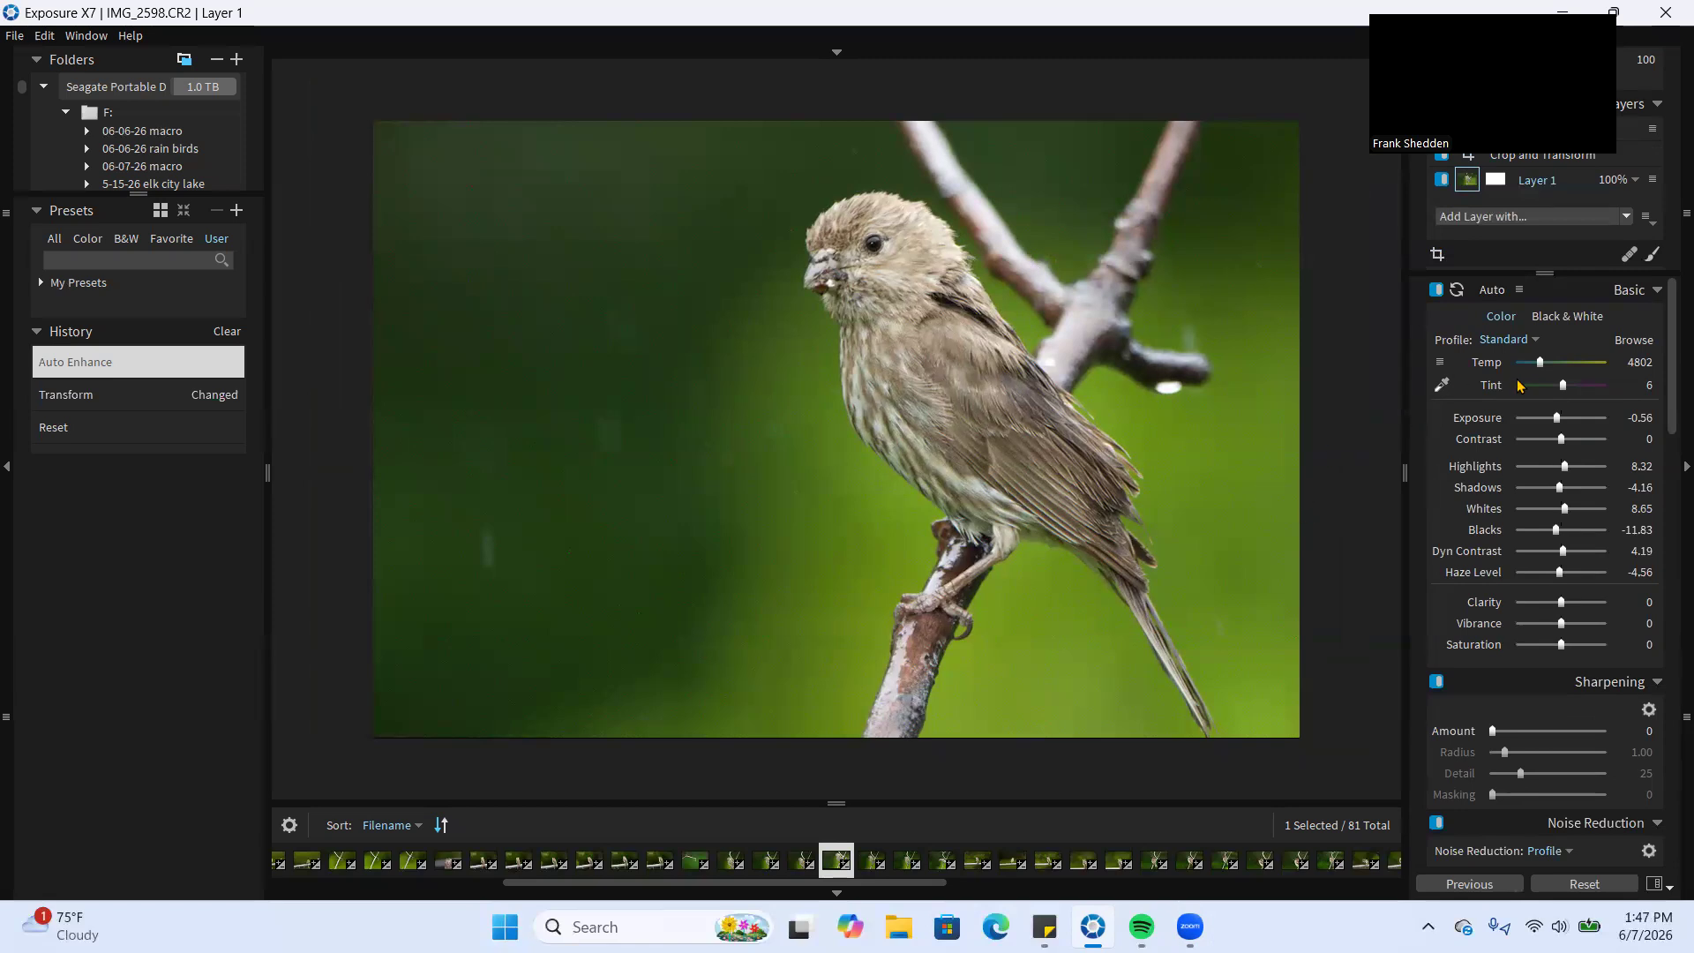
{"action": "left_click_drag", "start_coordinate": [1562, 438], "coordinate": [1571, 443]}
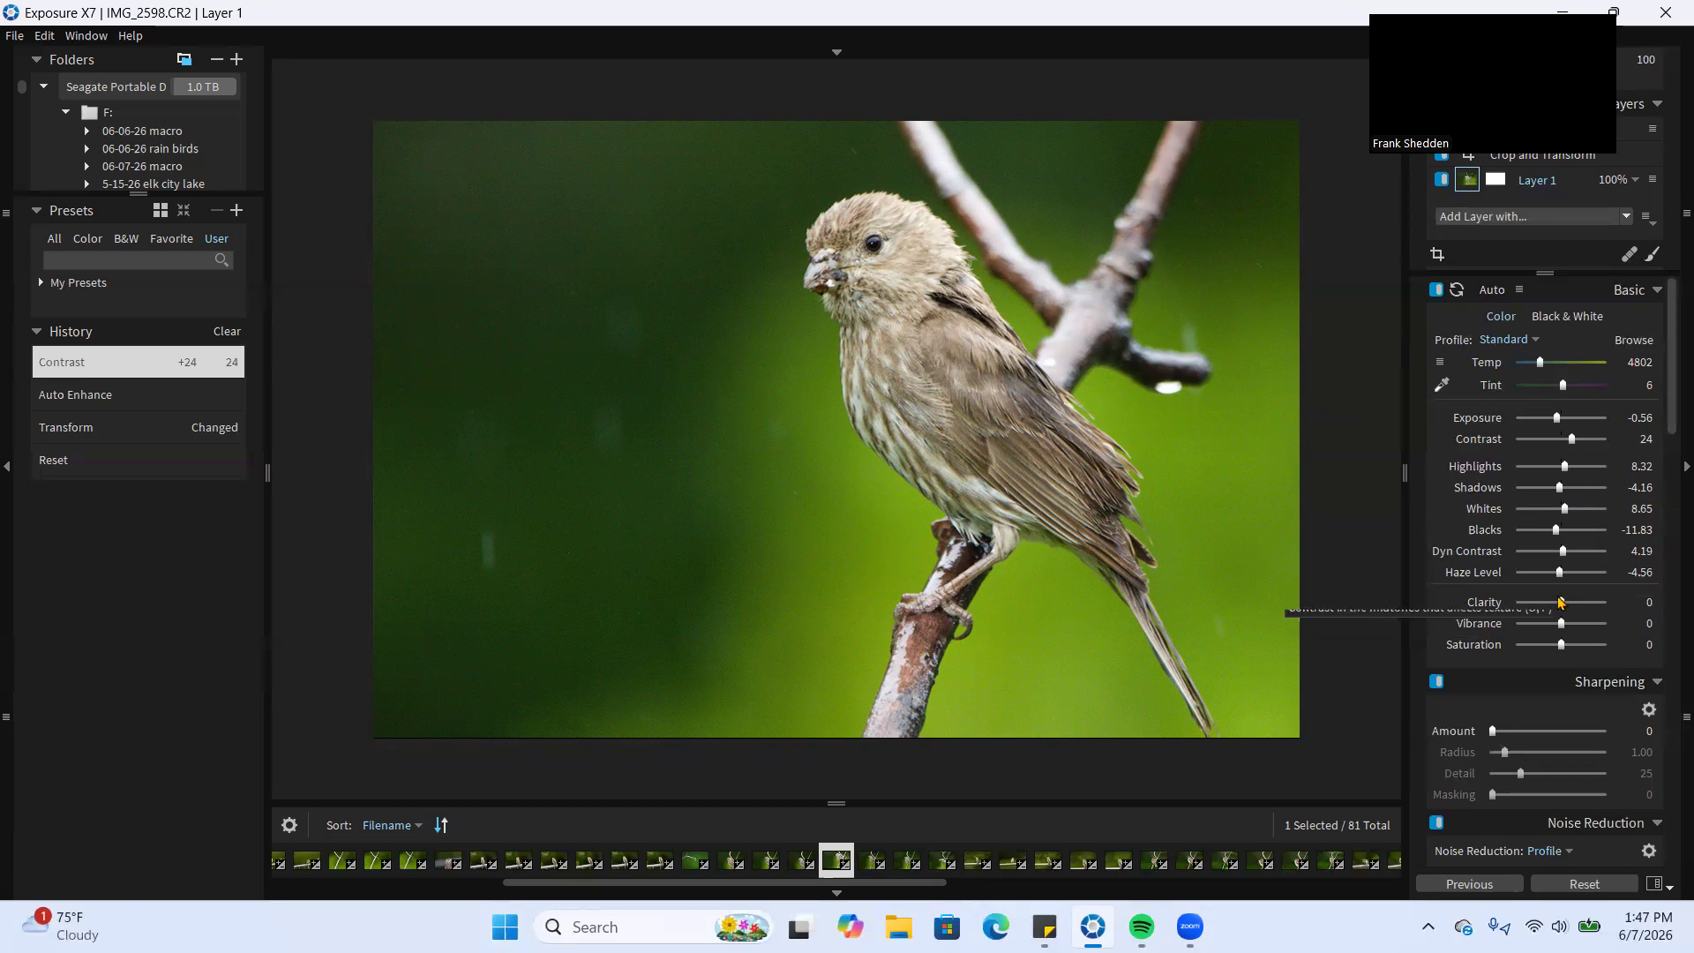
{"action": "left_click_drag", "start_coordinate": [1562, 603], "coordinate": [1557, 603]}
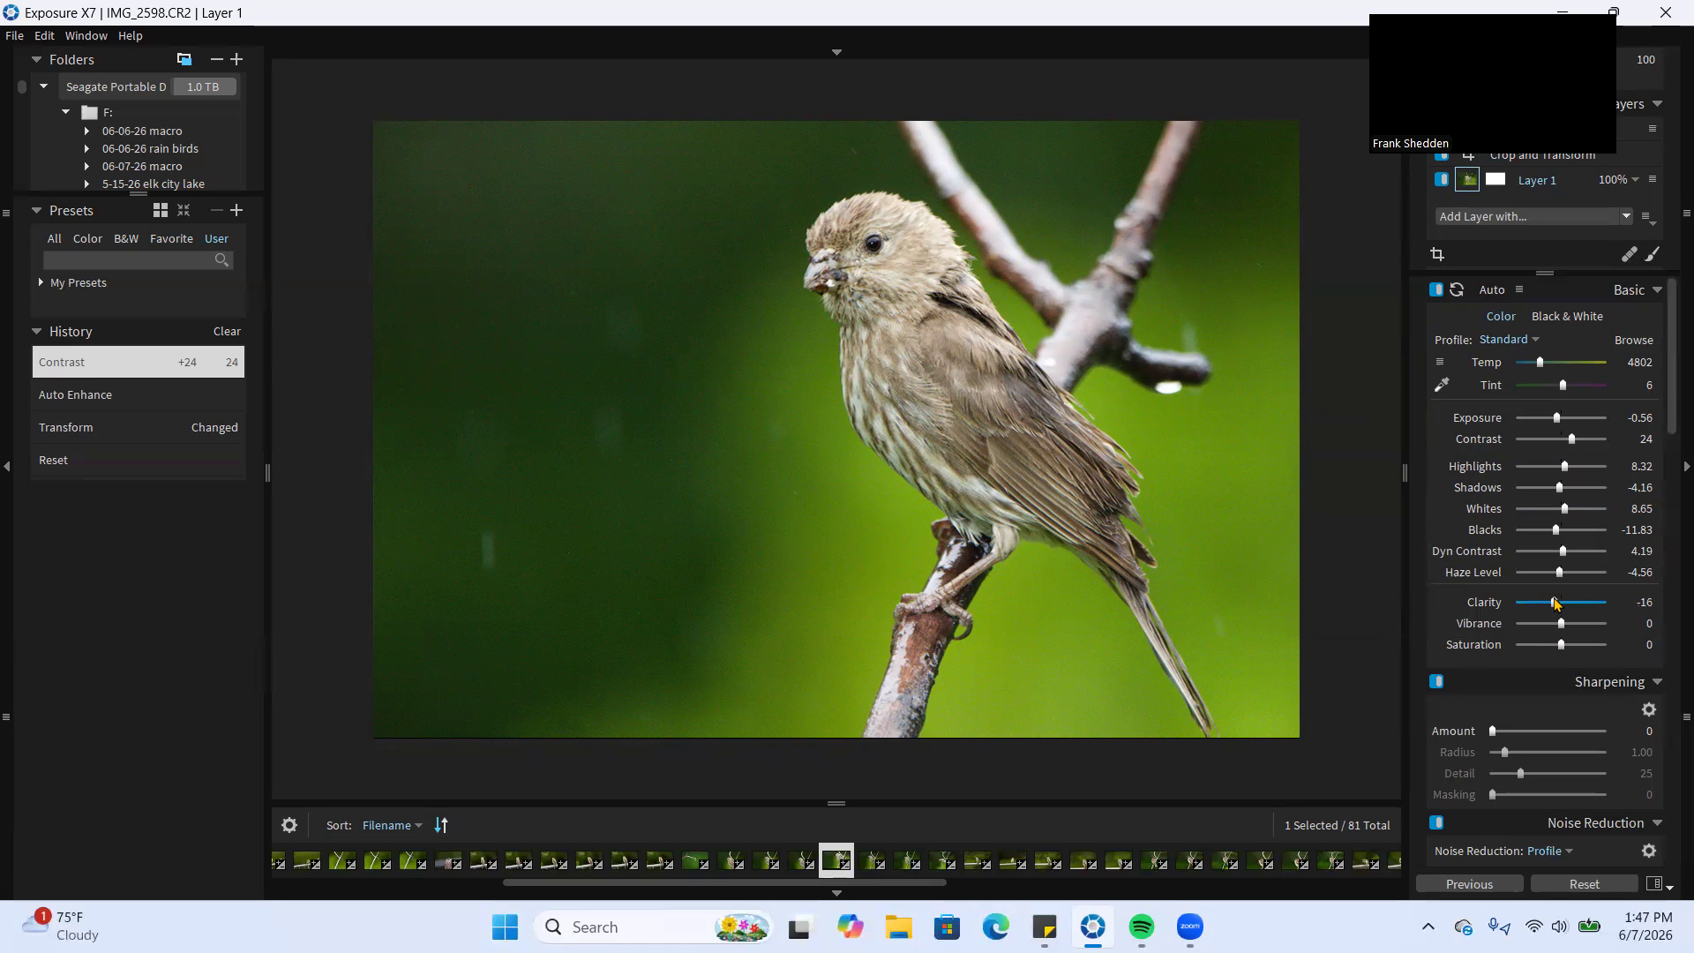
{"action": "left_click_drag", "start_coordinate": [1555, 603], "coordinate": [1571, 651]}
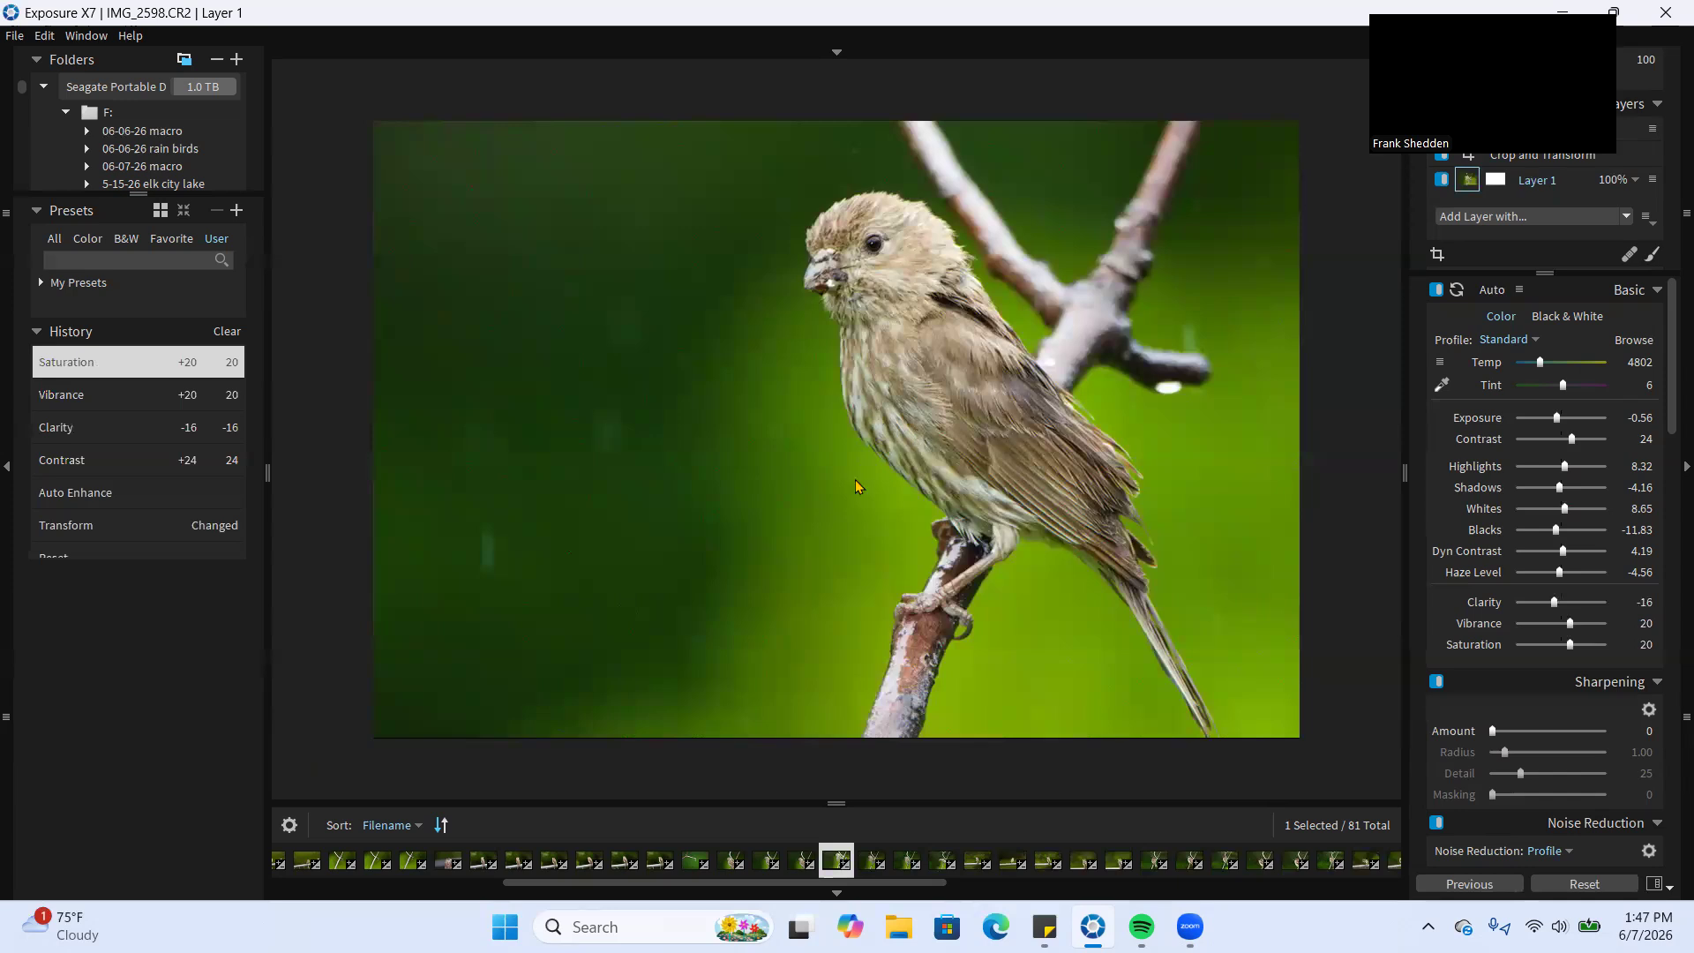
Check the background noise up close and set the noise reduction to Luminance 0.61 and Color 0.29
{"action": "scroll", "coordinate": [1634, 525], "scroll_direction": "down", "scroll_amount": 2}
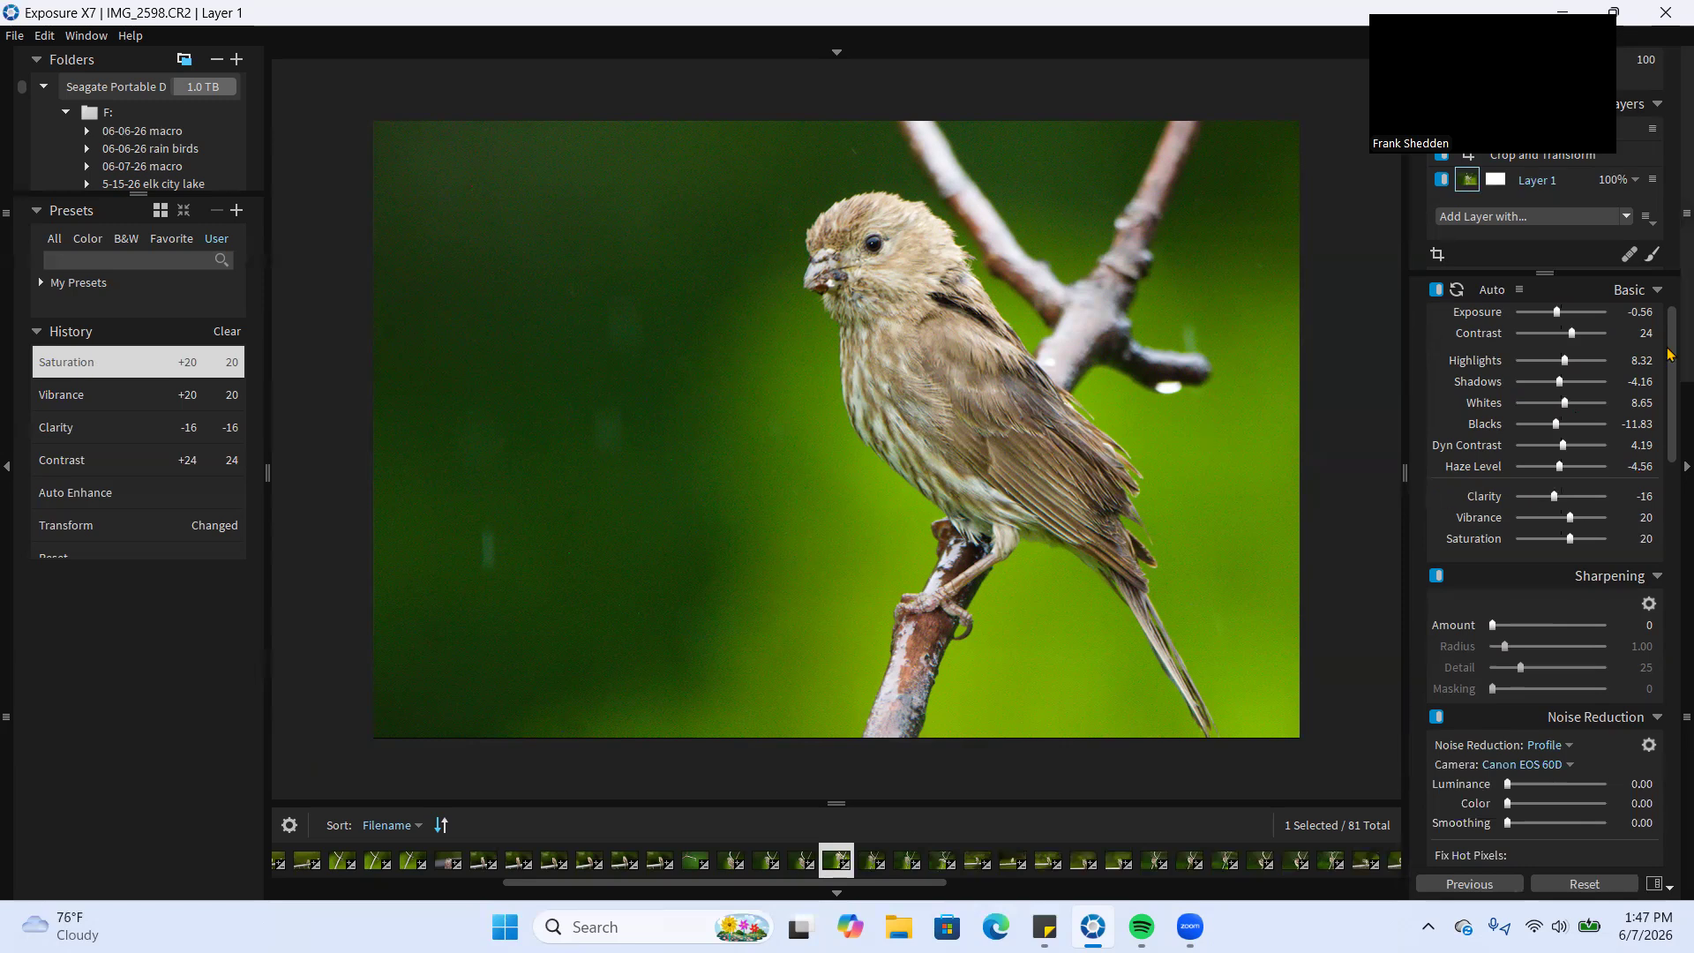
{"action": "scroll", "coordinate": [1610, 477], "scroll_direction": "down", "scroll_amount": 4}
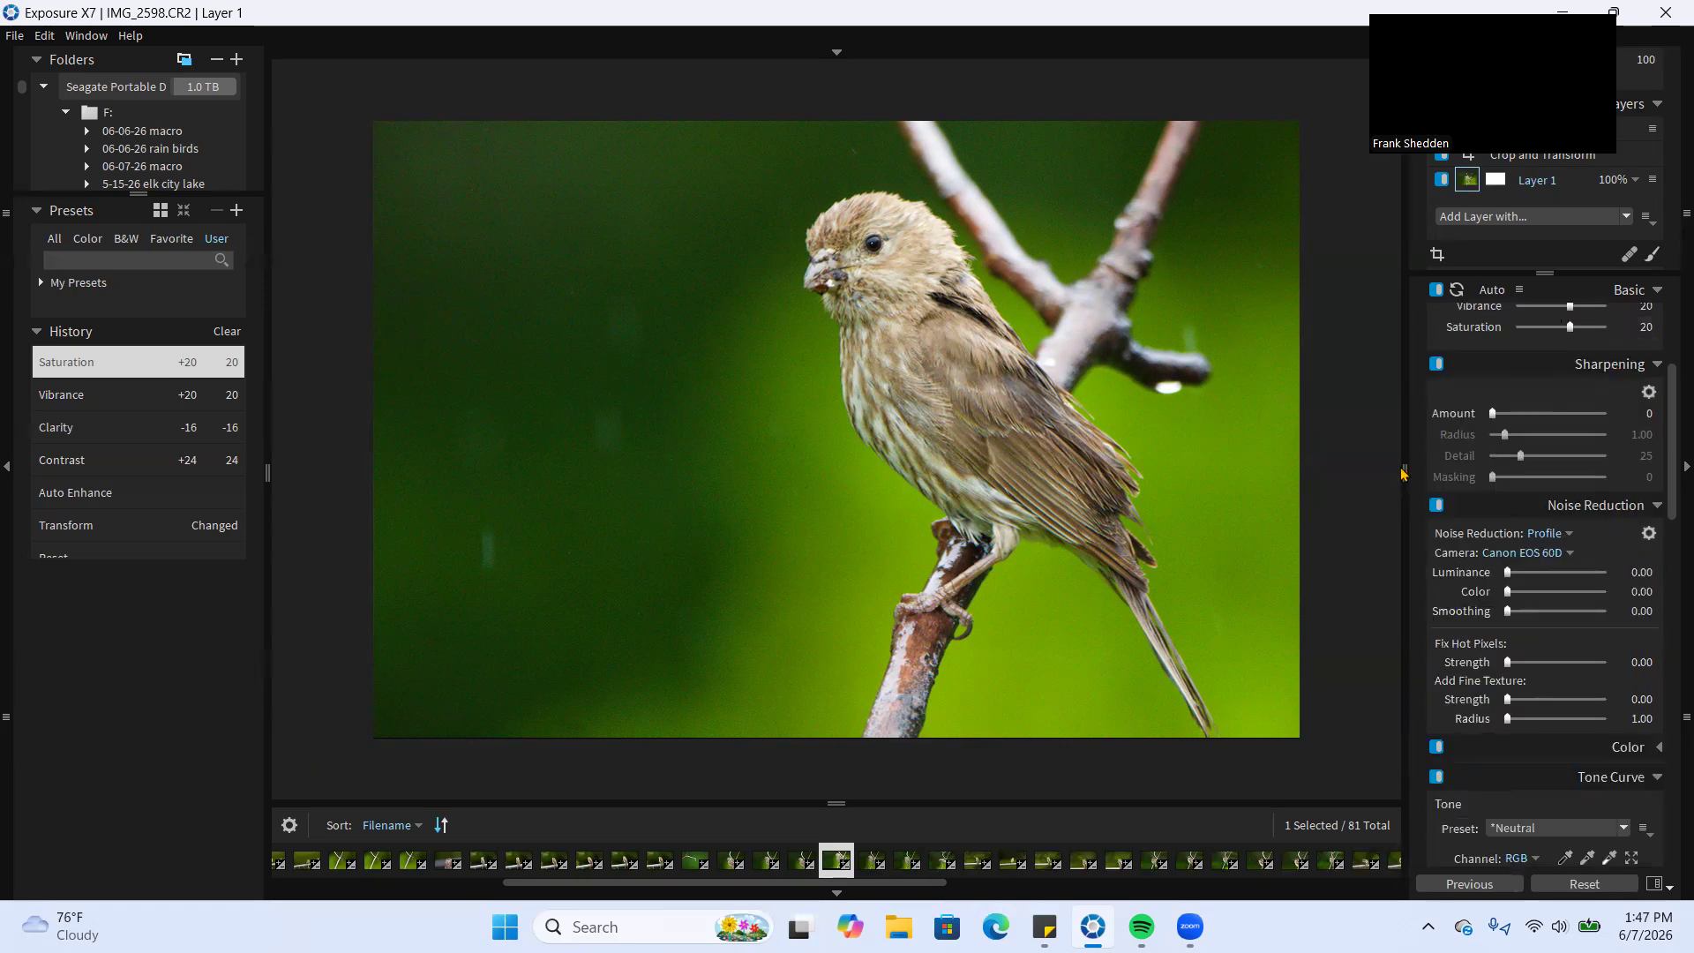
{"action": "scroll", "coordinate": [763, 403], "scroll_direction": "up", "scroll_amount": 3}
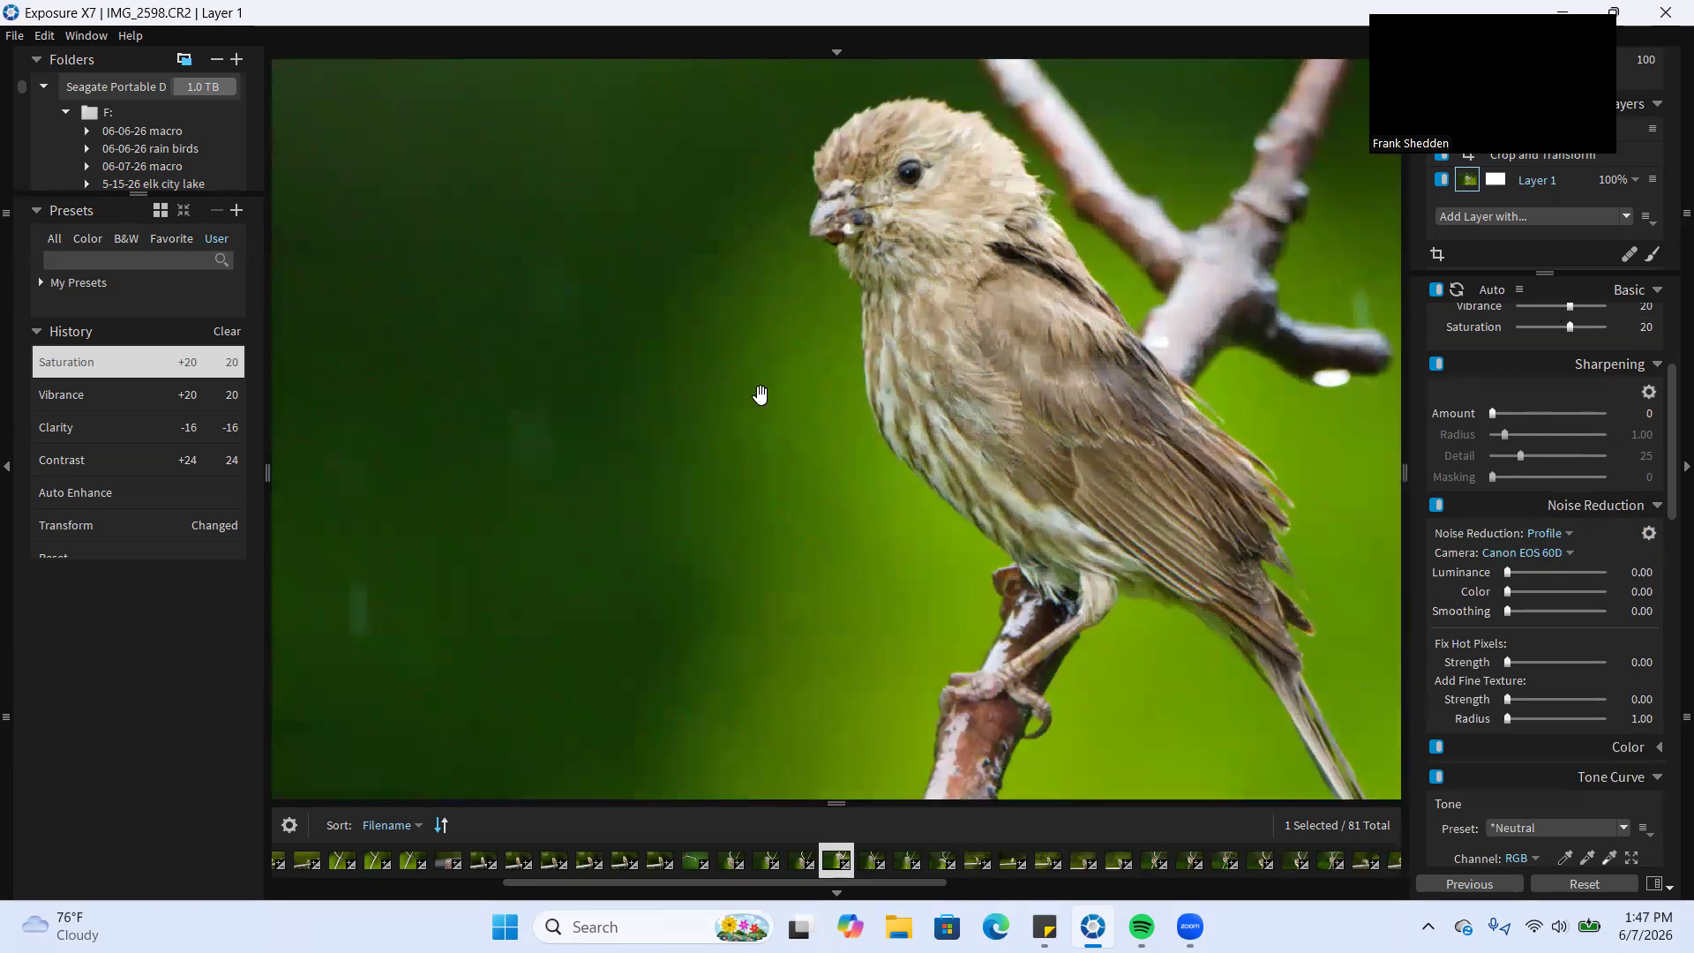
{"action": "scroll", "coordinate": [761, 394], "scroll_direction": "up", "scroll_amount": 2}
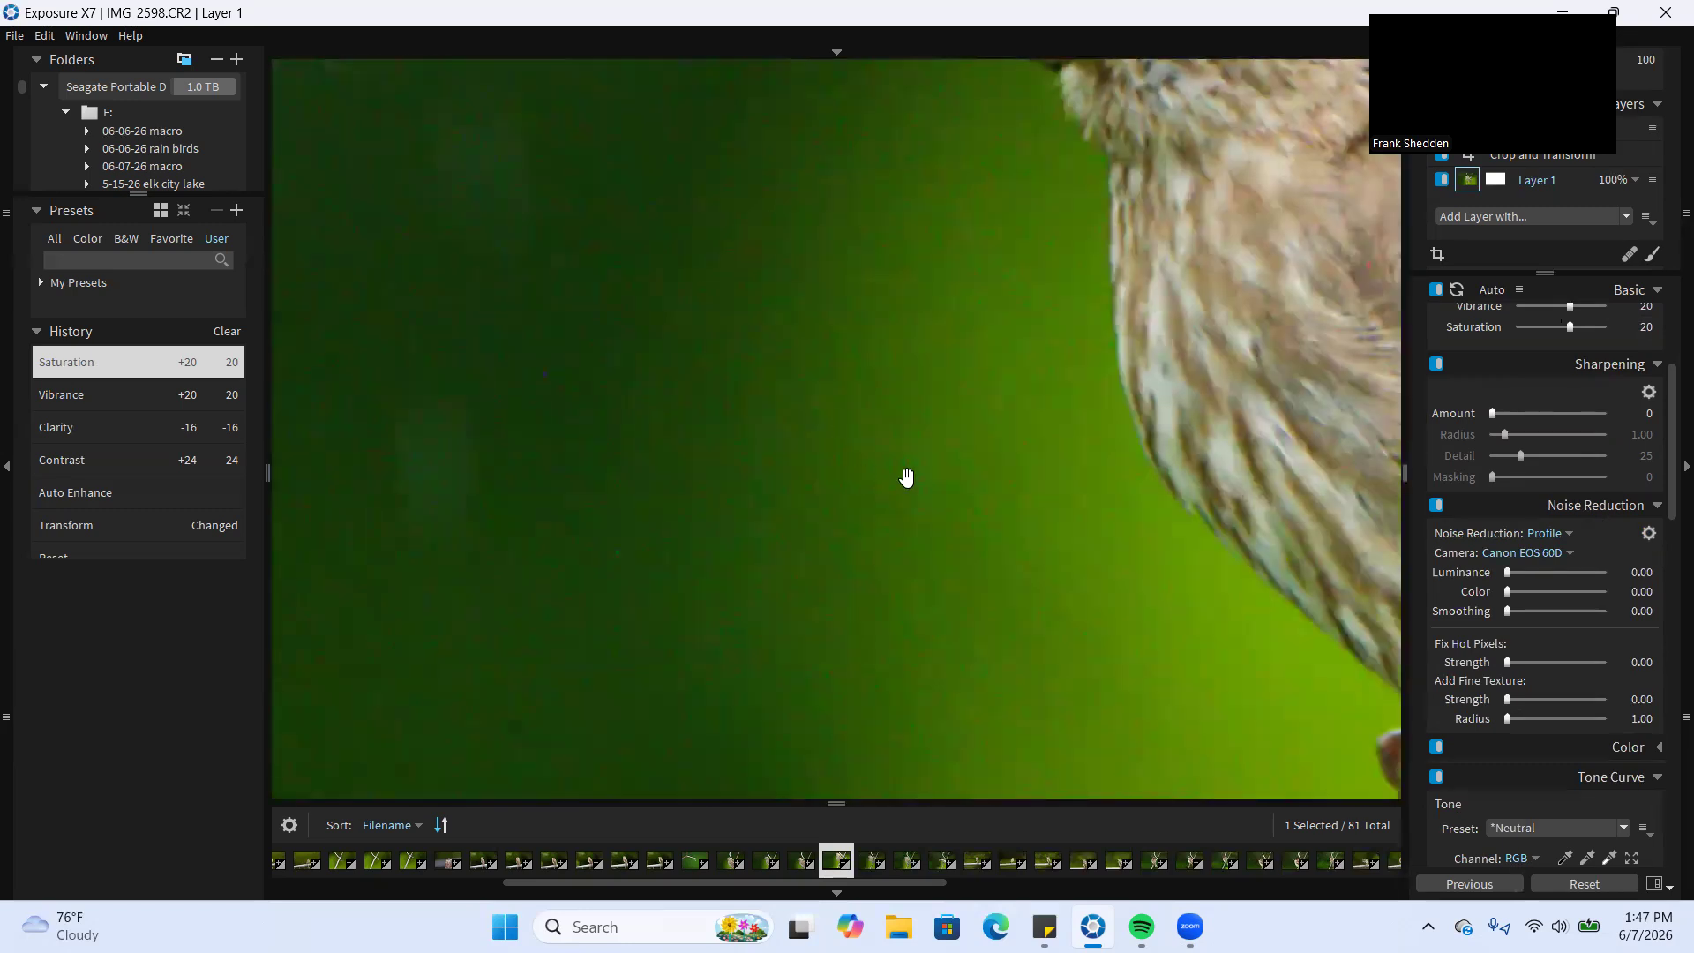
{"action": "left_click_drag", "start_coordinate": [749, 616], "coordinate": [907, 457]}
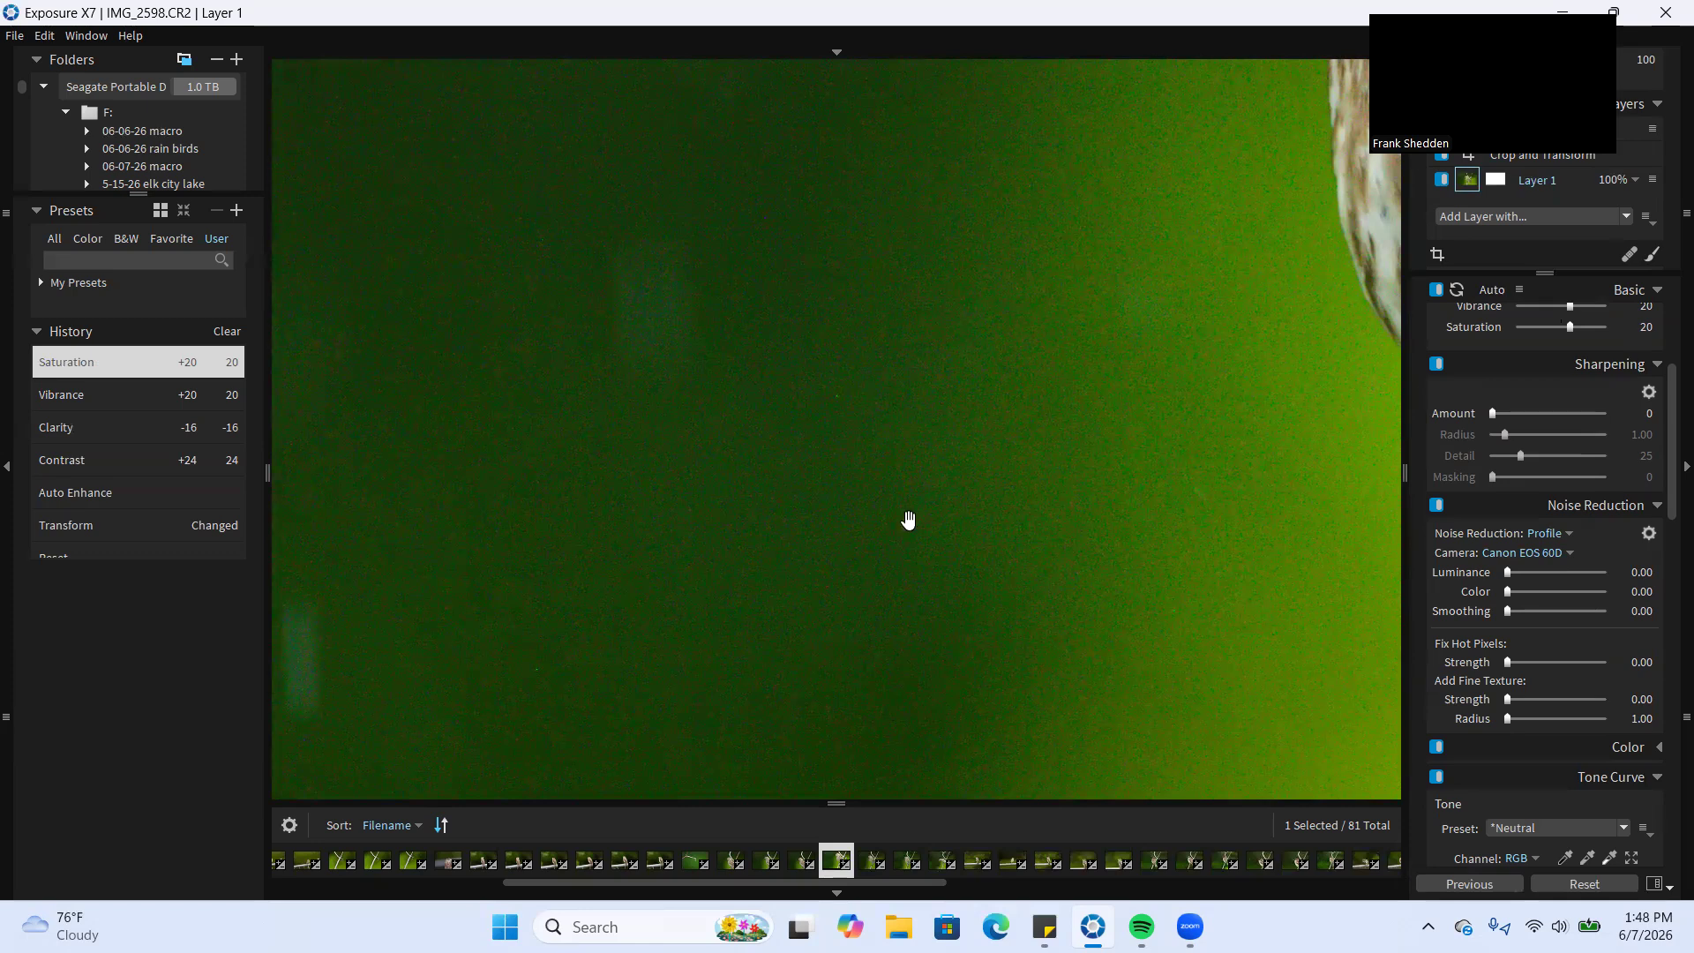
{"action": "scroll", "coordinate": [909, 520], "scroll_direction": "down", "scroll_amount": 4}
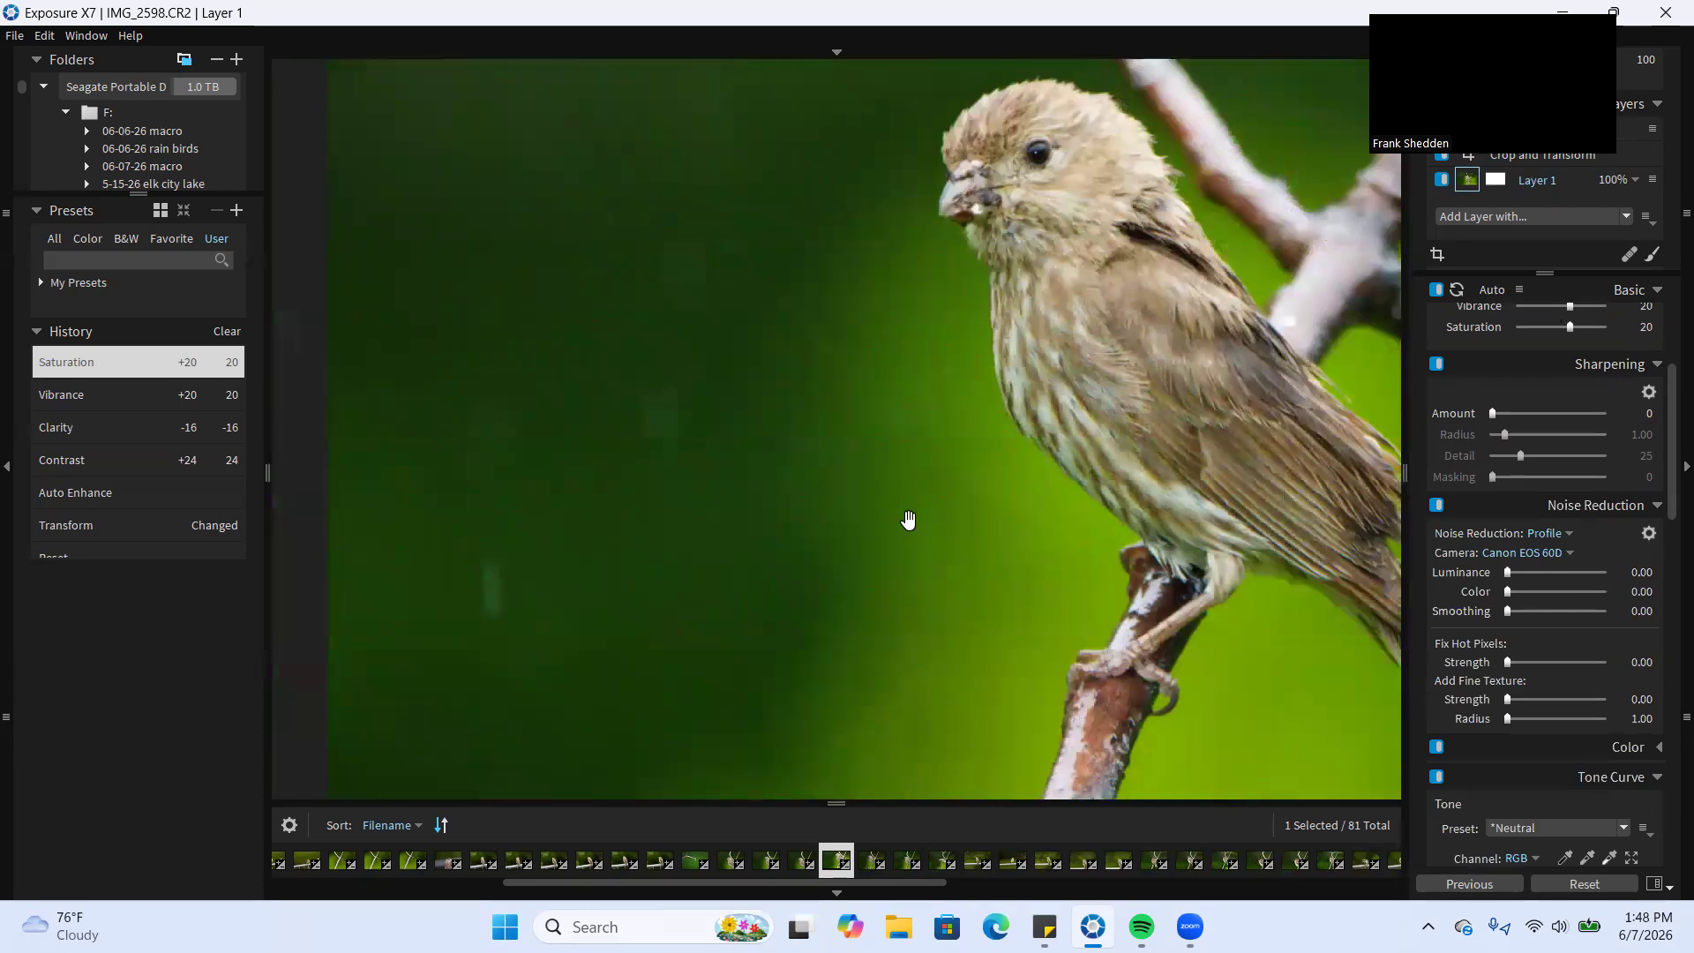
{"action": "scroll", "coordinate": [909, 520], "scroll_direction": "down", "scroll_amount": 2}
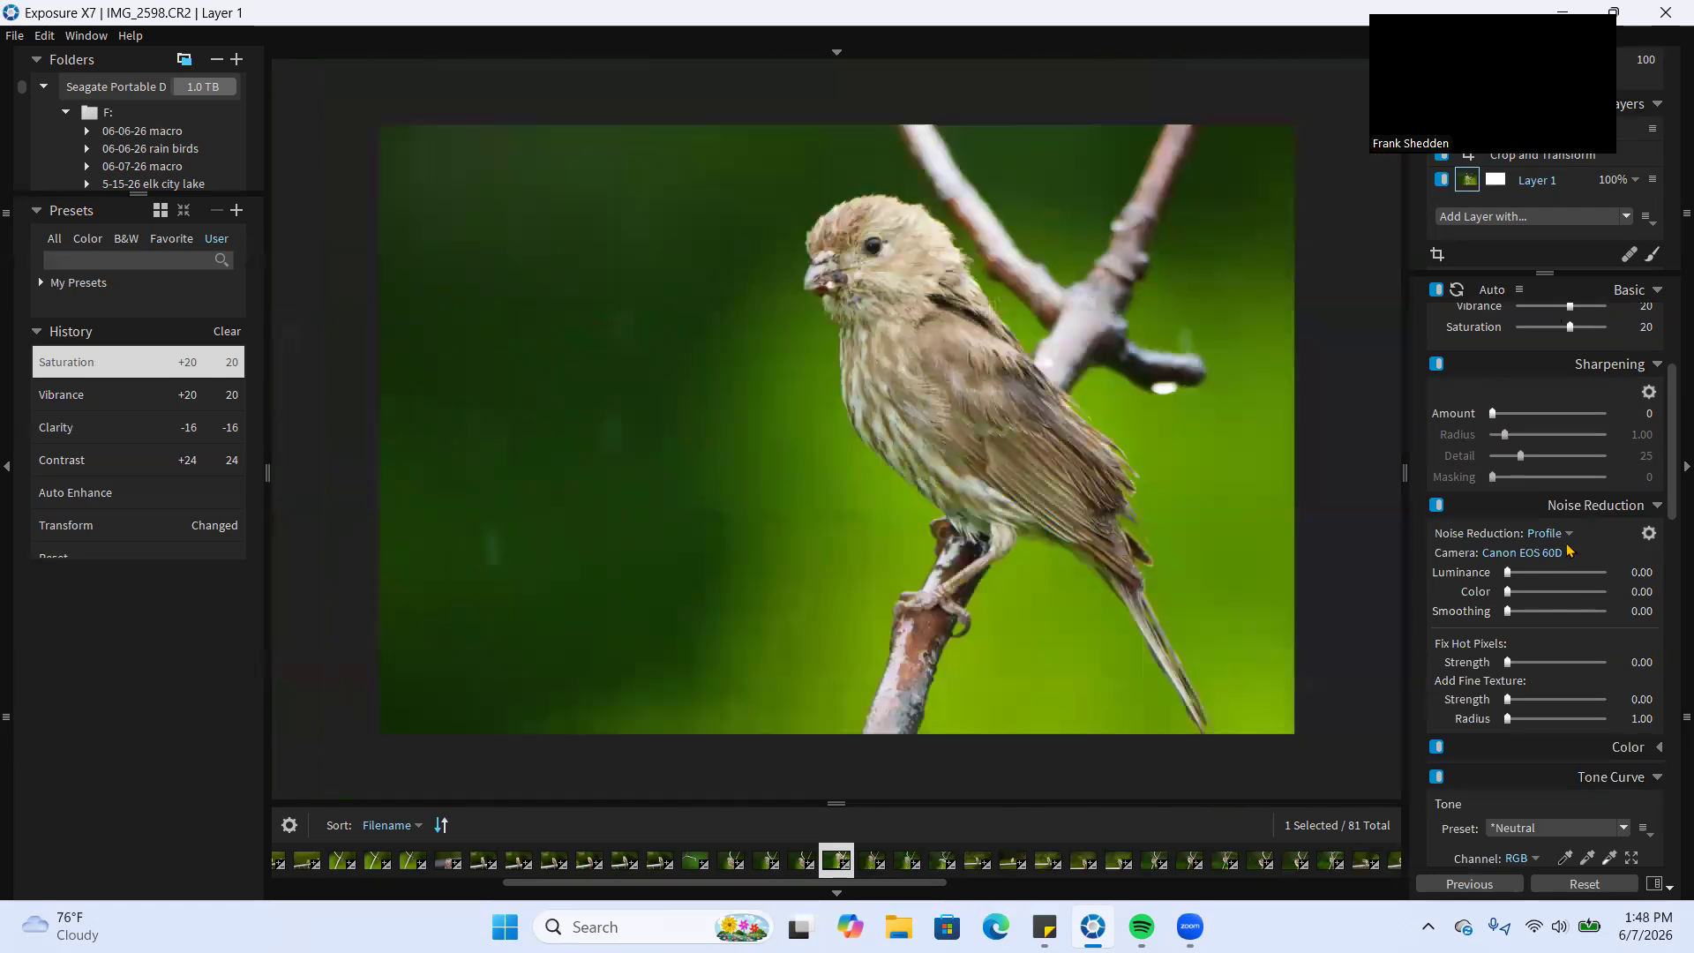
{"action": "left_click_drag", "start_coordinate": [1507, 572], "coordinate": [1533, 586]}
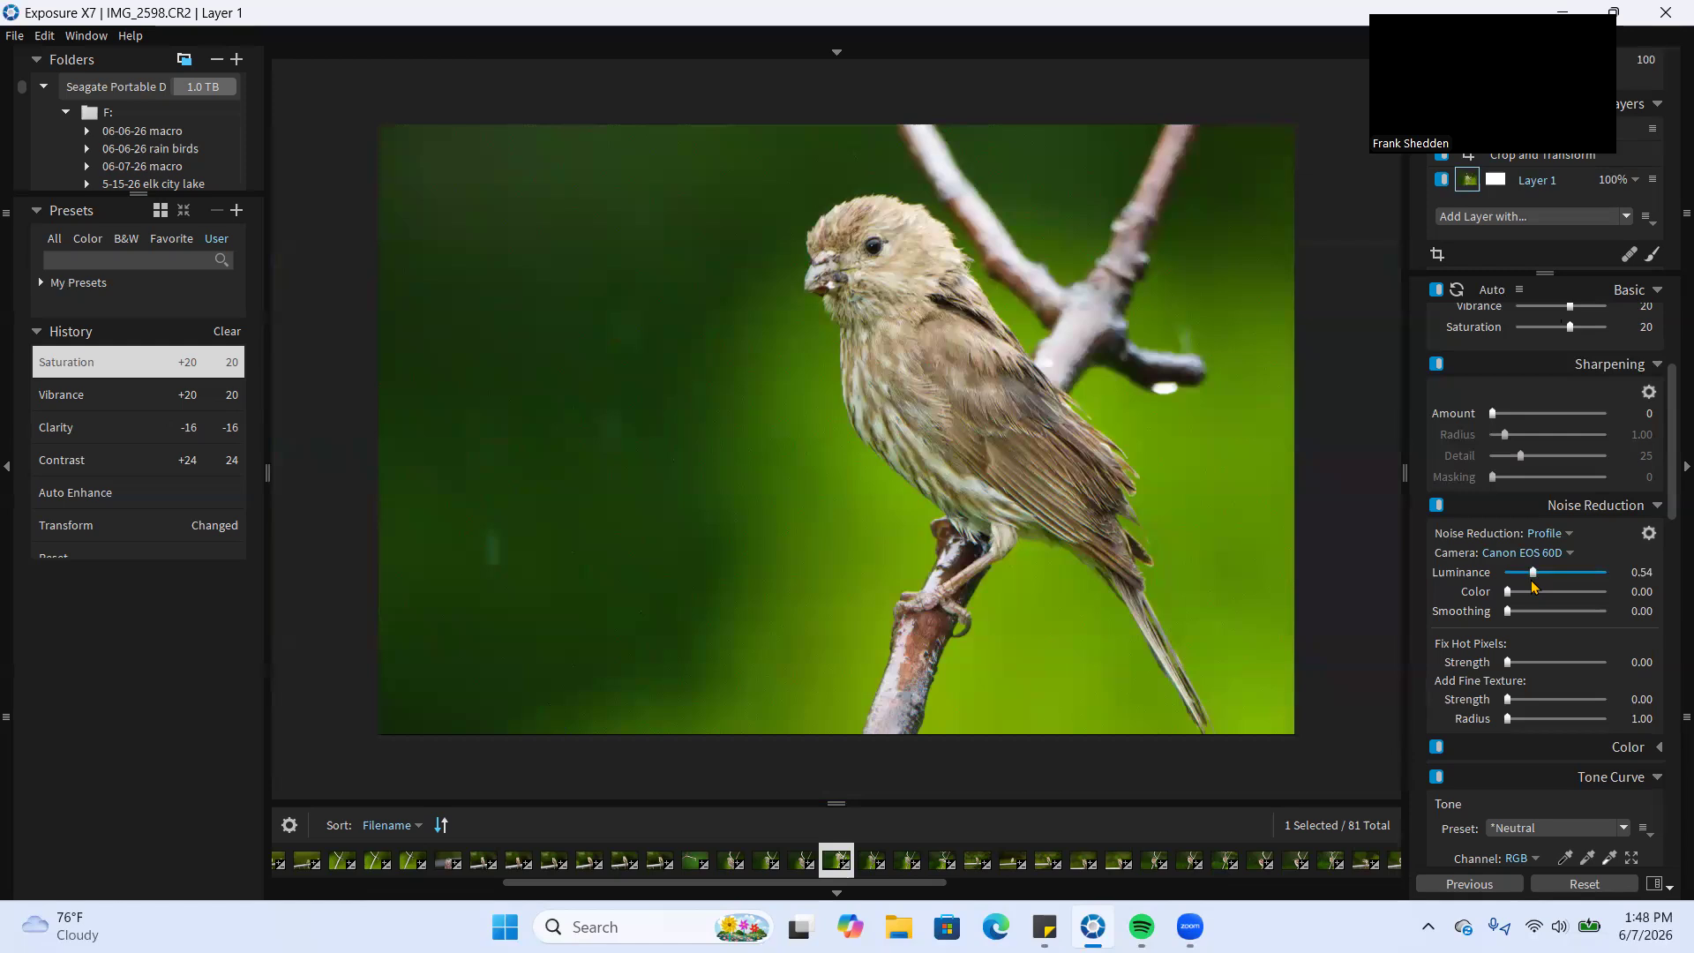
{"action": "left_click", "coordinate": [1526, 592]}
{"action": "left_click_drag", "start_coordinate": [1531, 581], "coordinate": [1520, 591]}
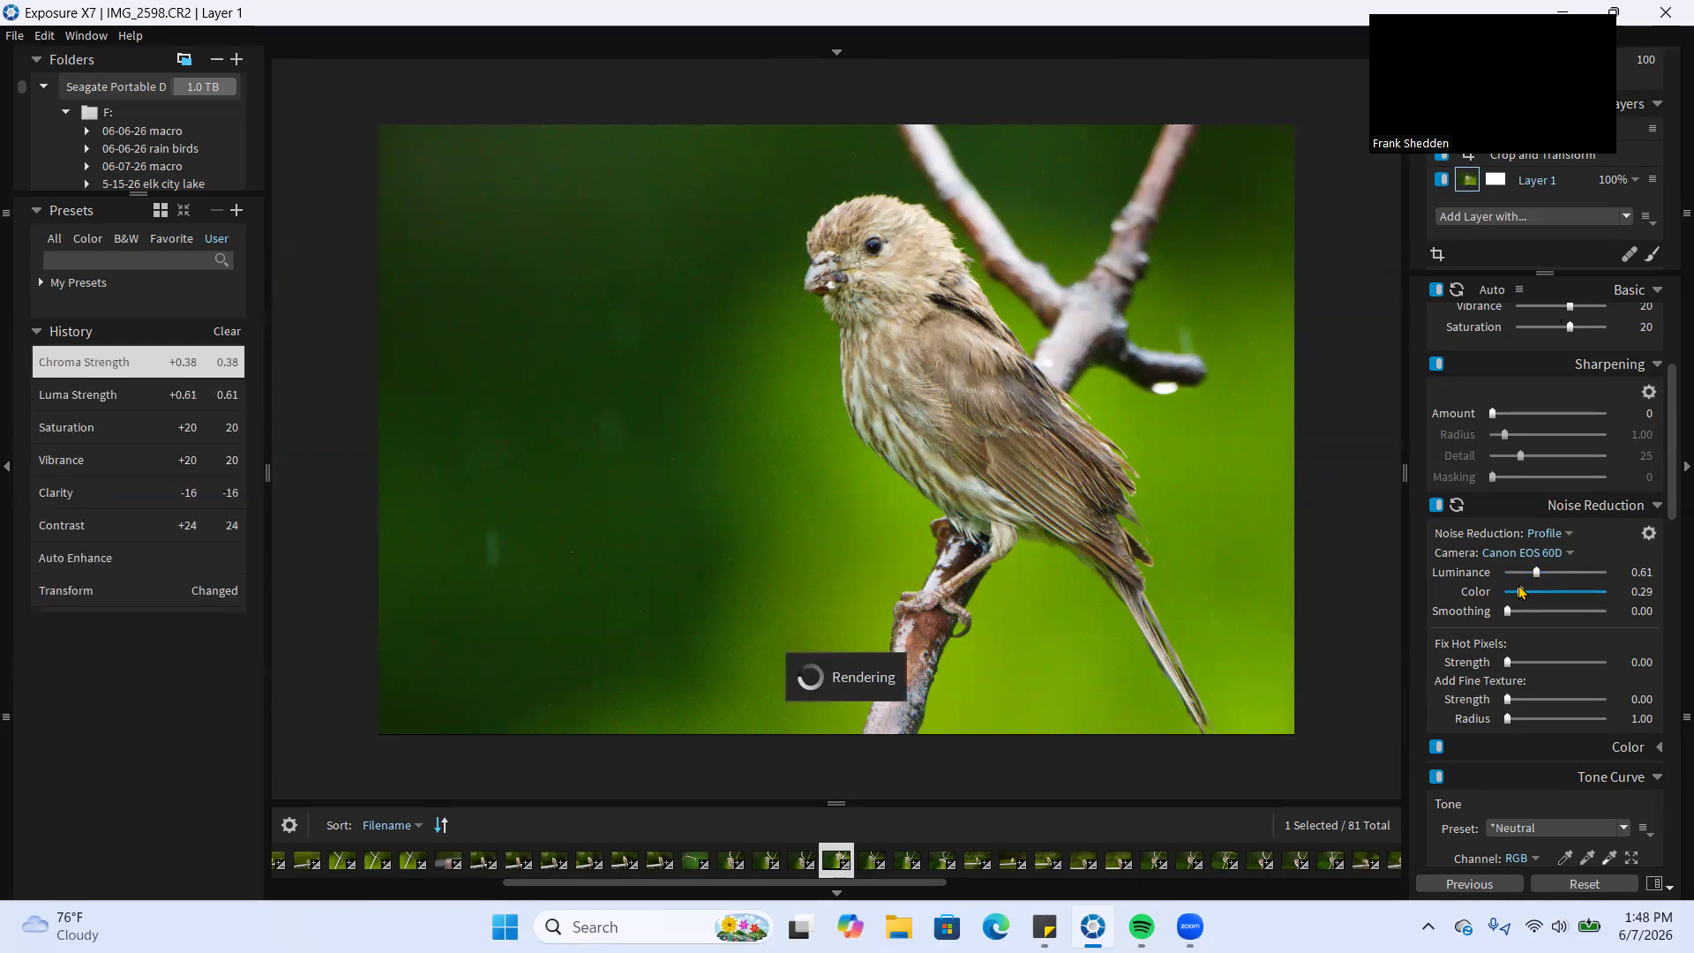
Set the Fix Hot Pixels strength to 0.35 and inspect the dark green background at higher magnification
{"action": "left_click", "coordinate": [1541, 662]}
{"action": "left_click_drag", "start_coordinate": [1538, 658], "coordinate": [1540, 660]}
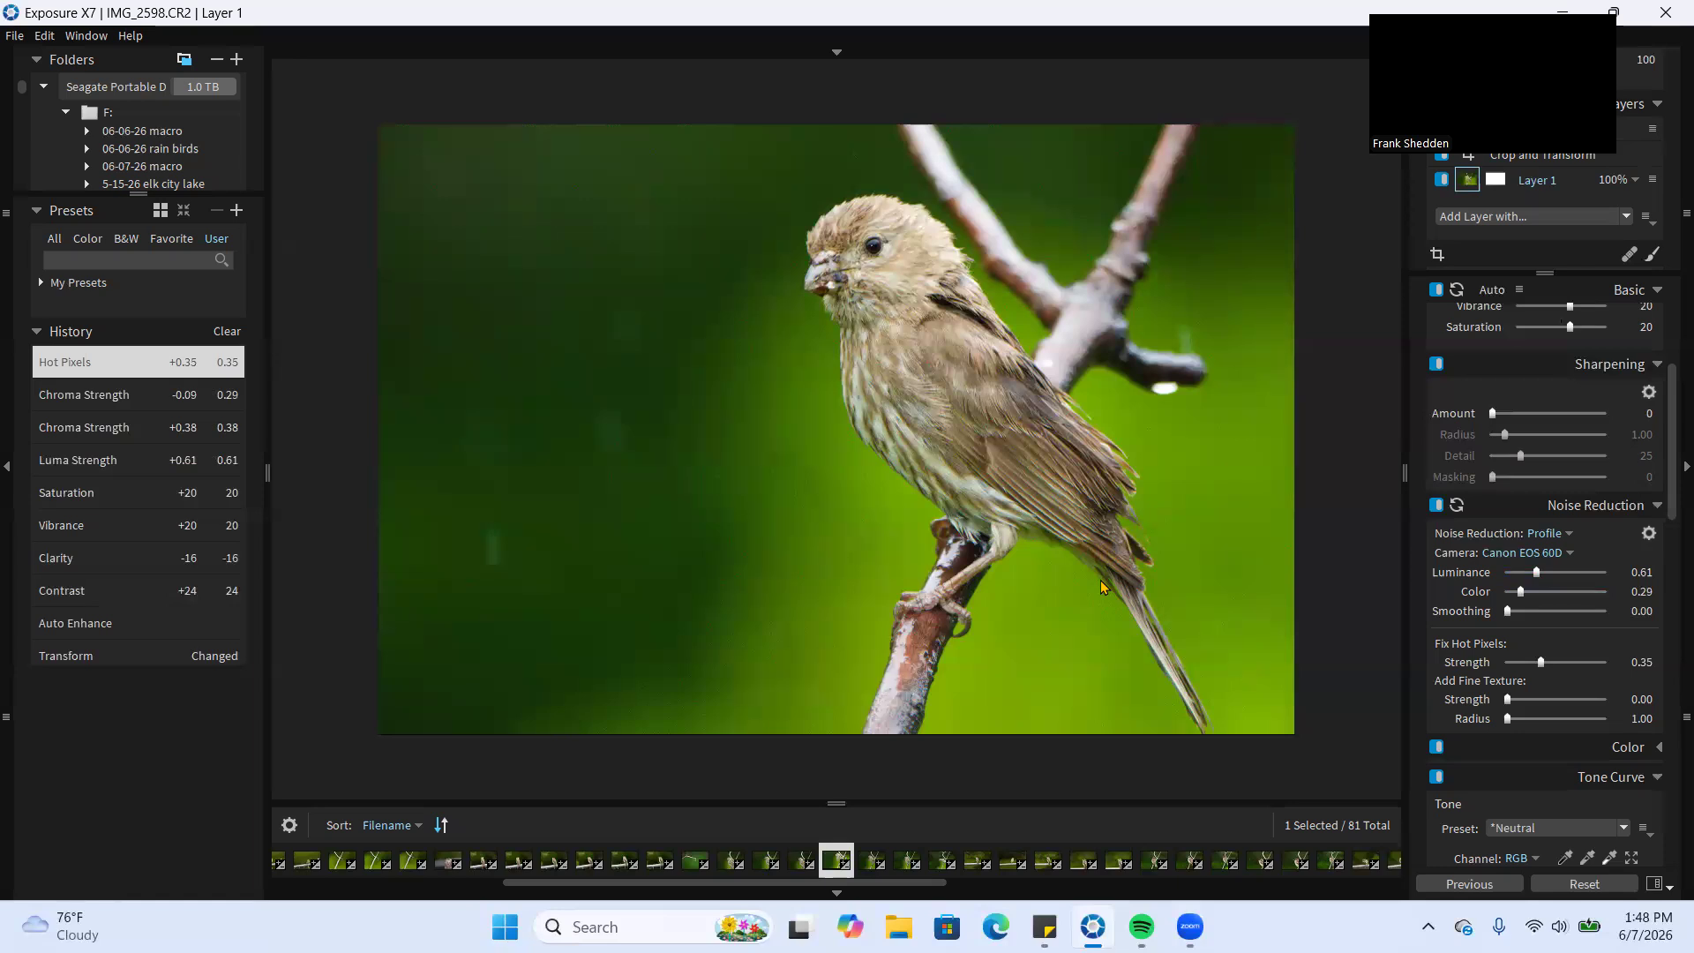
{"action": "left_click", "coordinate": [952, 473]}
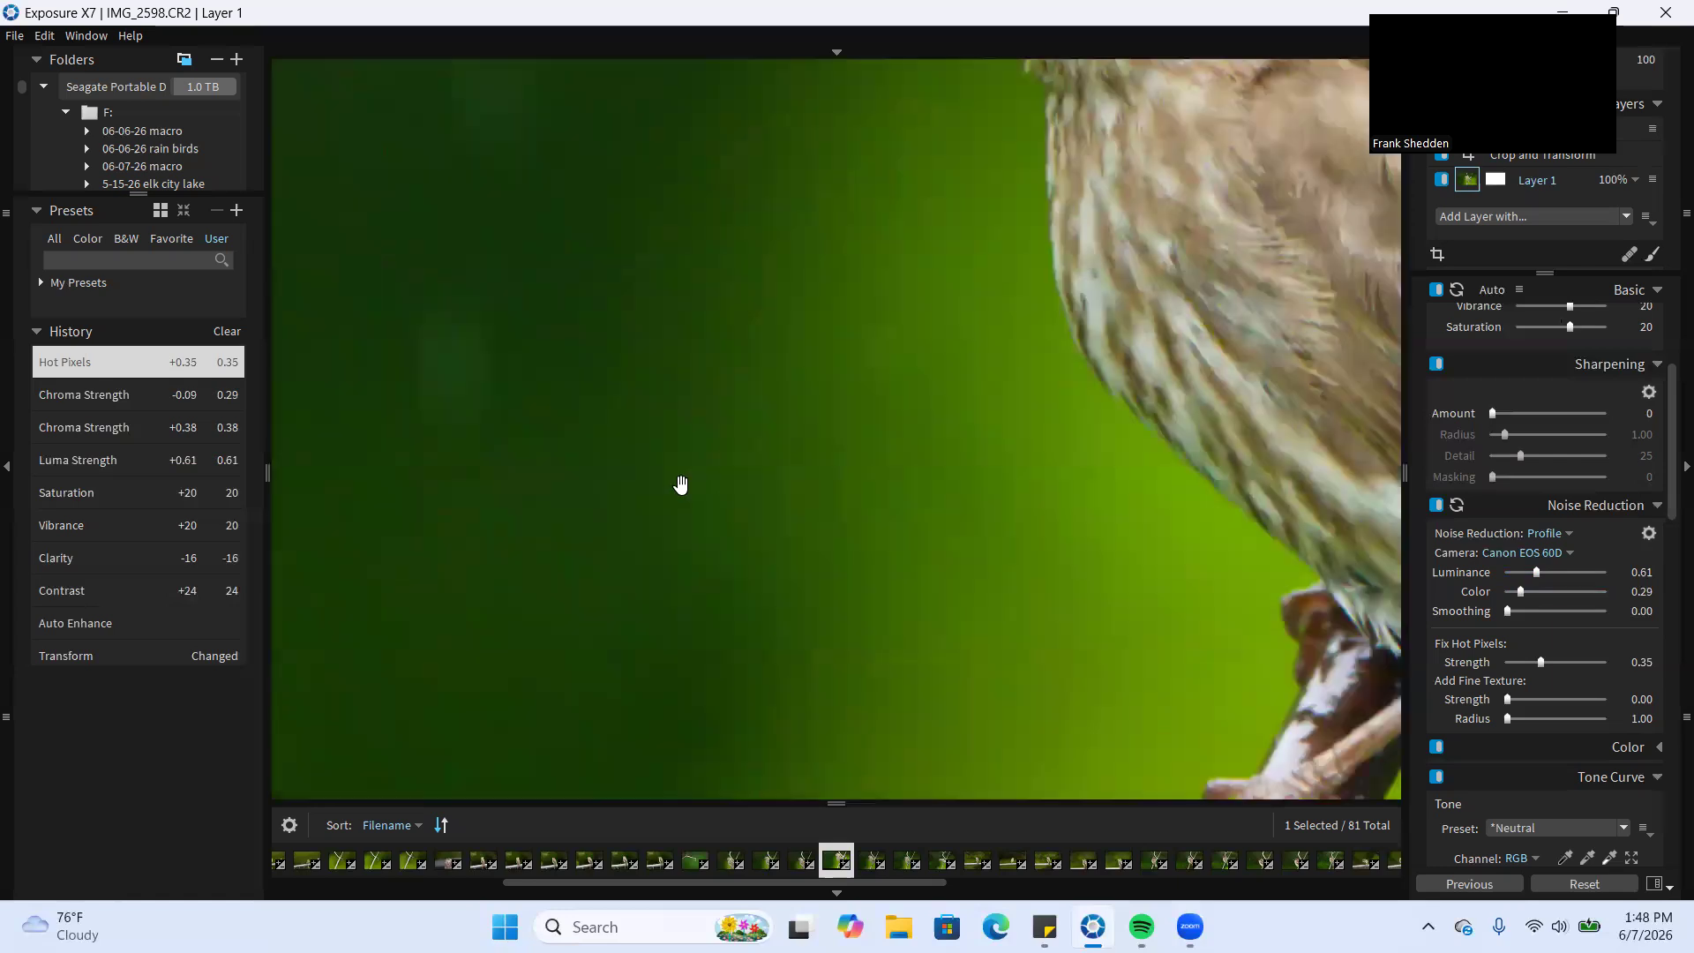
{"action": "left_click", "coordinate": [794, 500]}
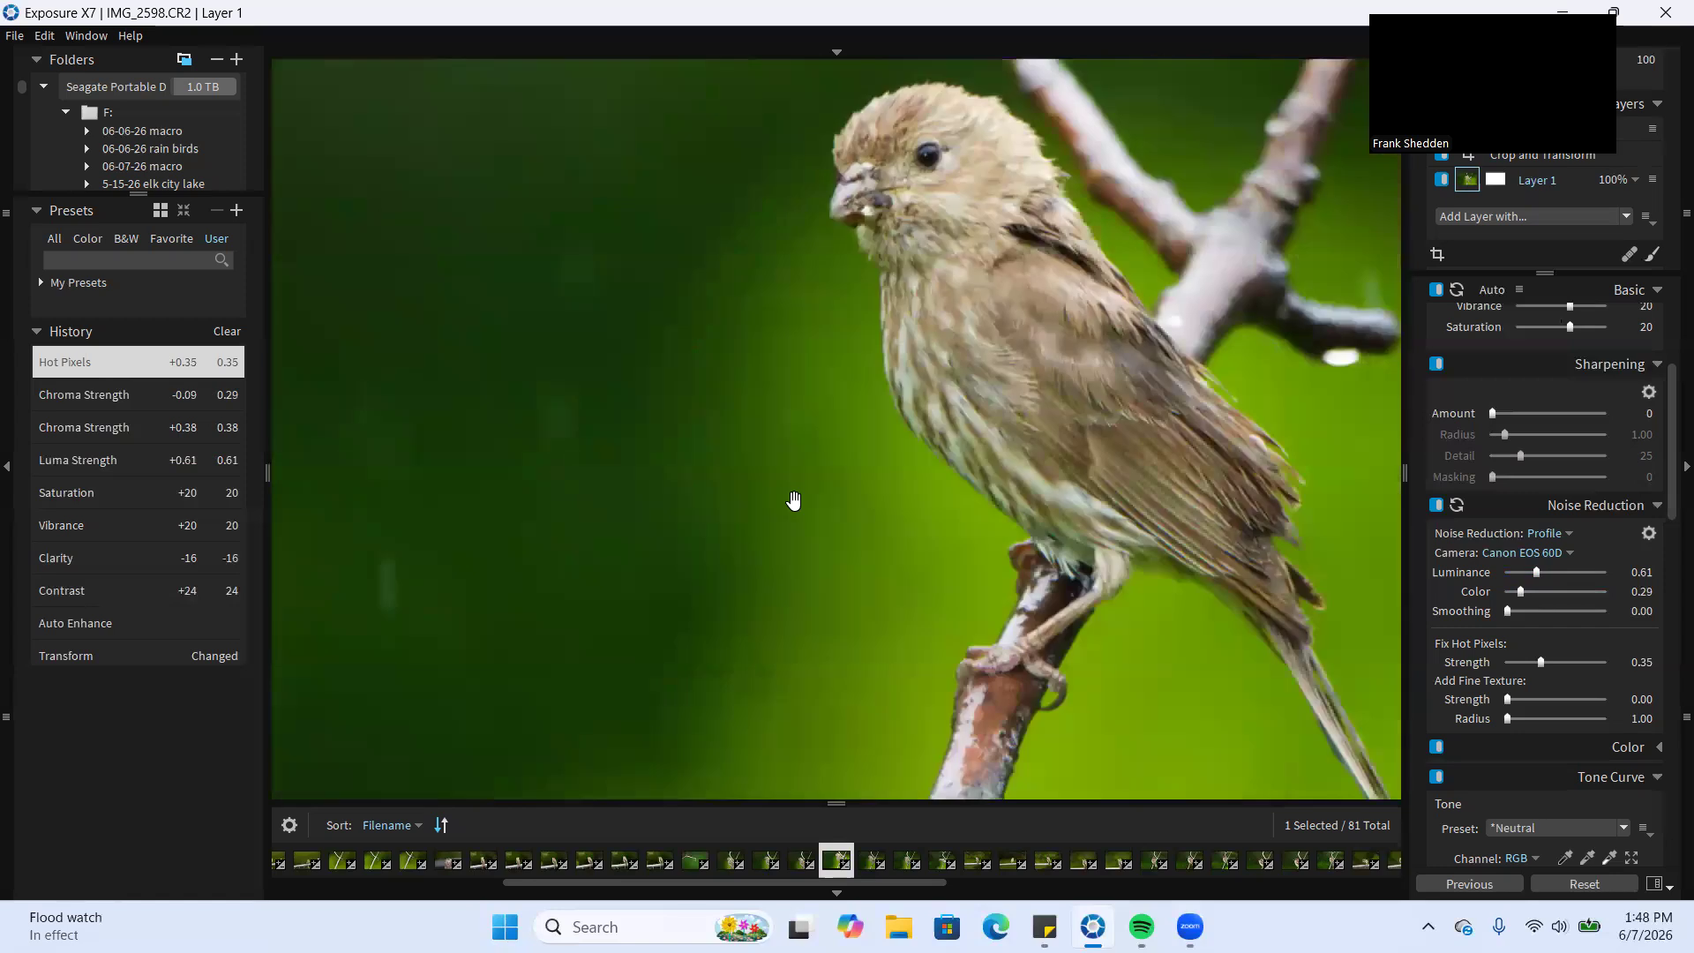
{"action": "left_click", "coordinate": [794, 500]}
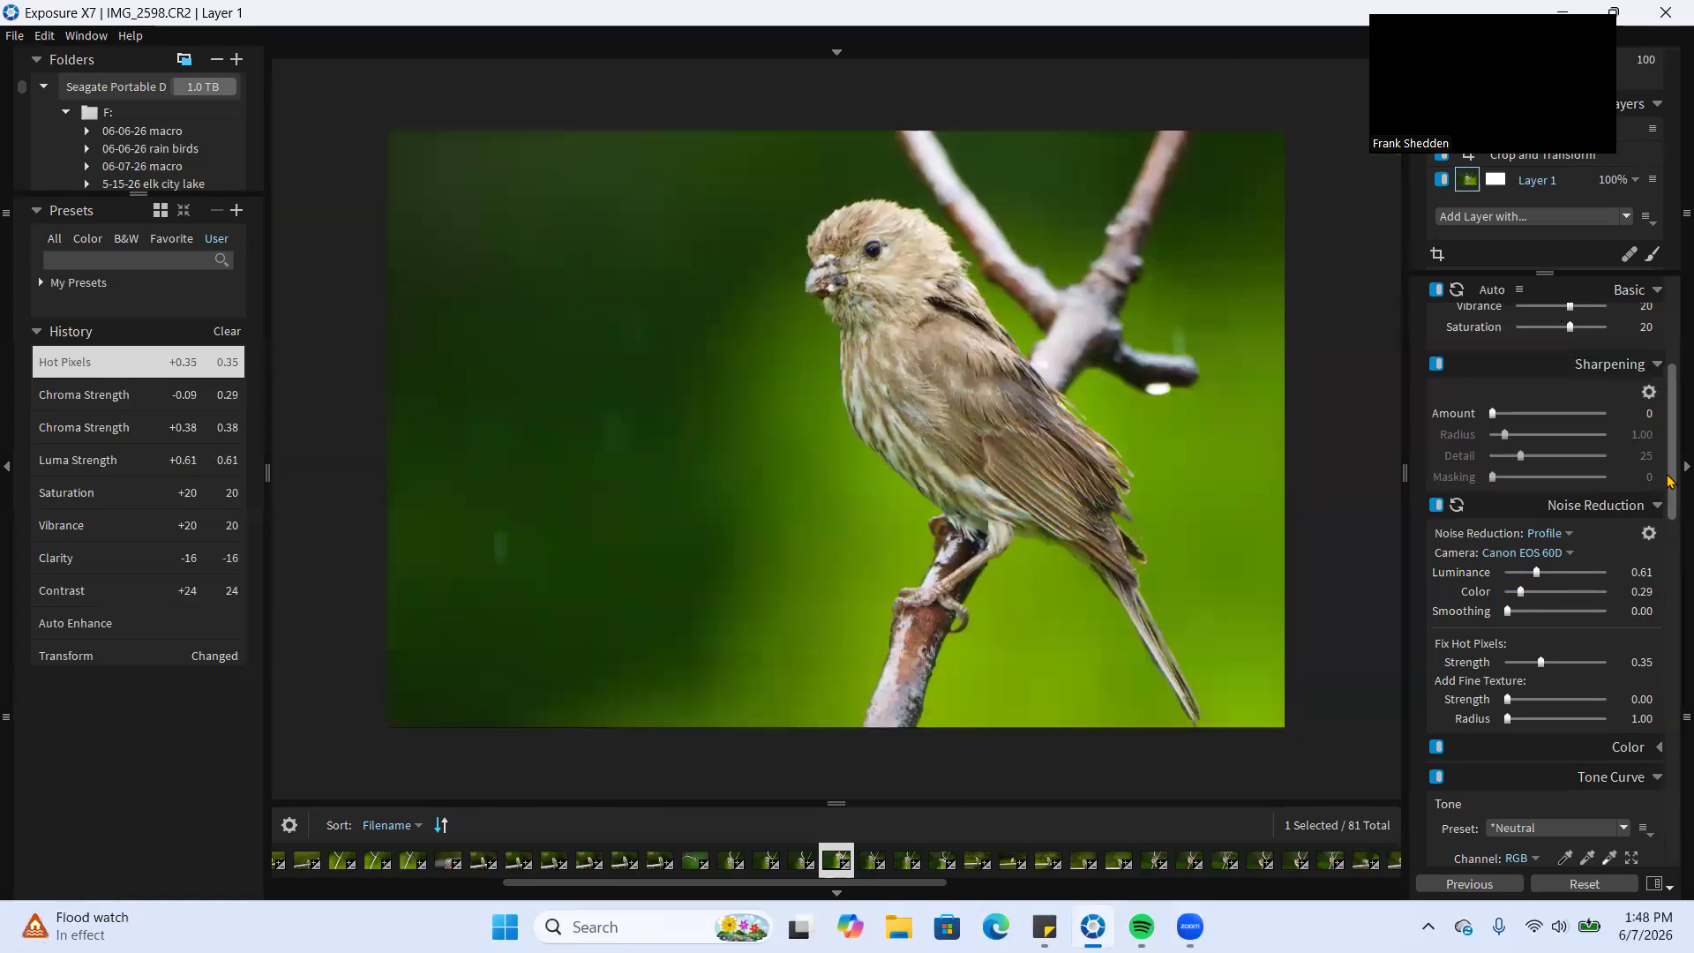
Try darkening and brightening the photo with the middle of the RGB tone curve, and reset the curve
{"action": "scroll", "coordinate": [1669, 512], "scroll_direction": "down", "scroll_amount": 3}
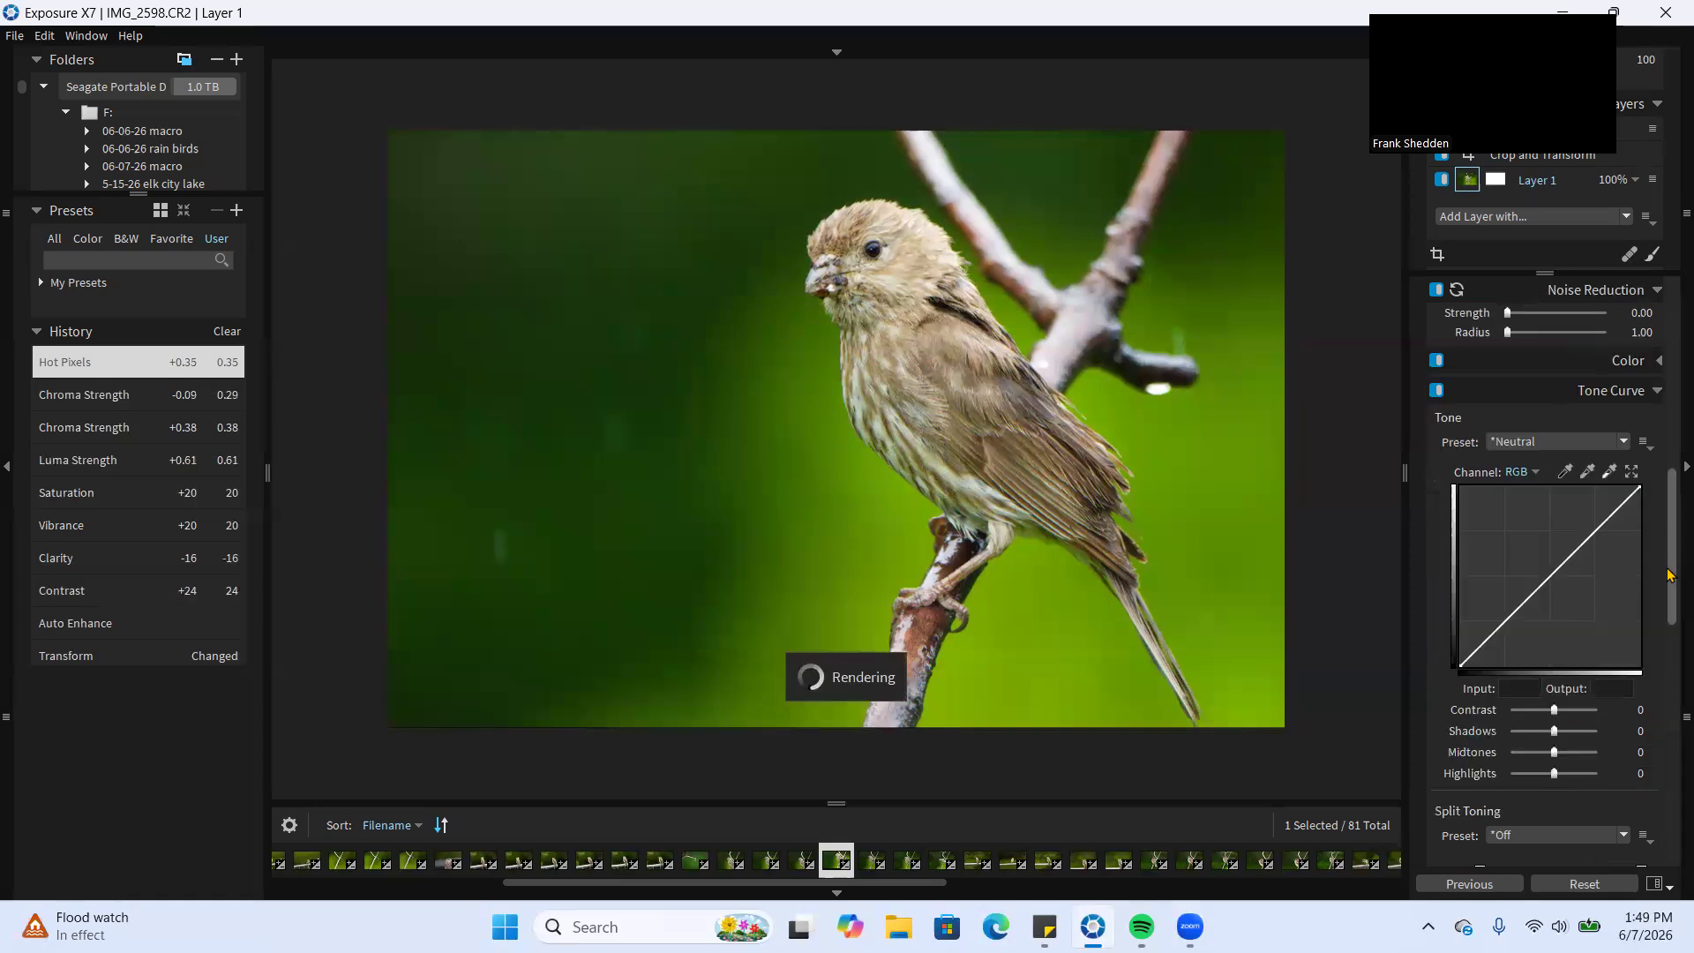
{"action": "left_click", "coordinate": [1548, 579]}
{"action": "left_click_drag", "start_coordinate": [1547, 579], "coordinate": [1560, 593]}
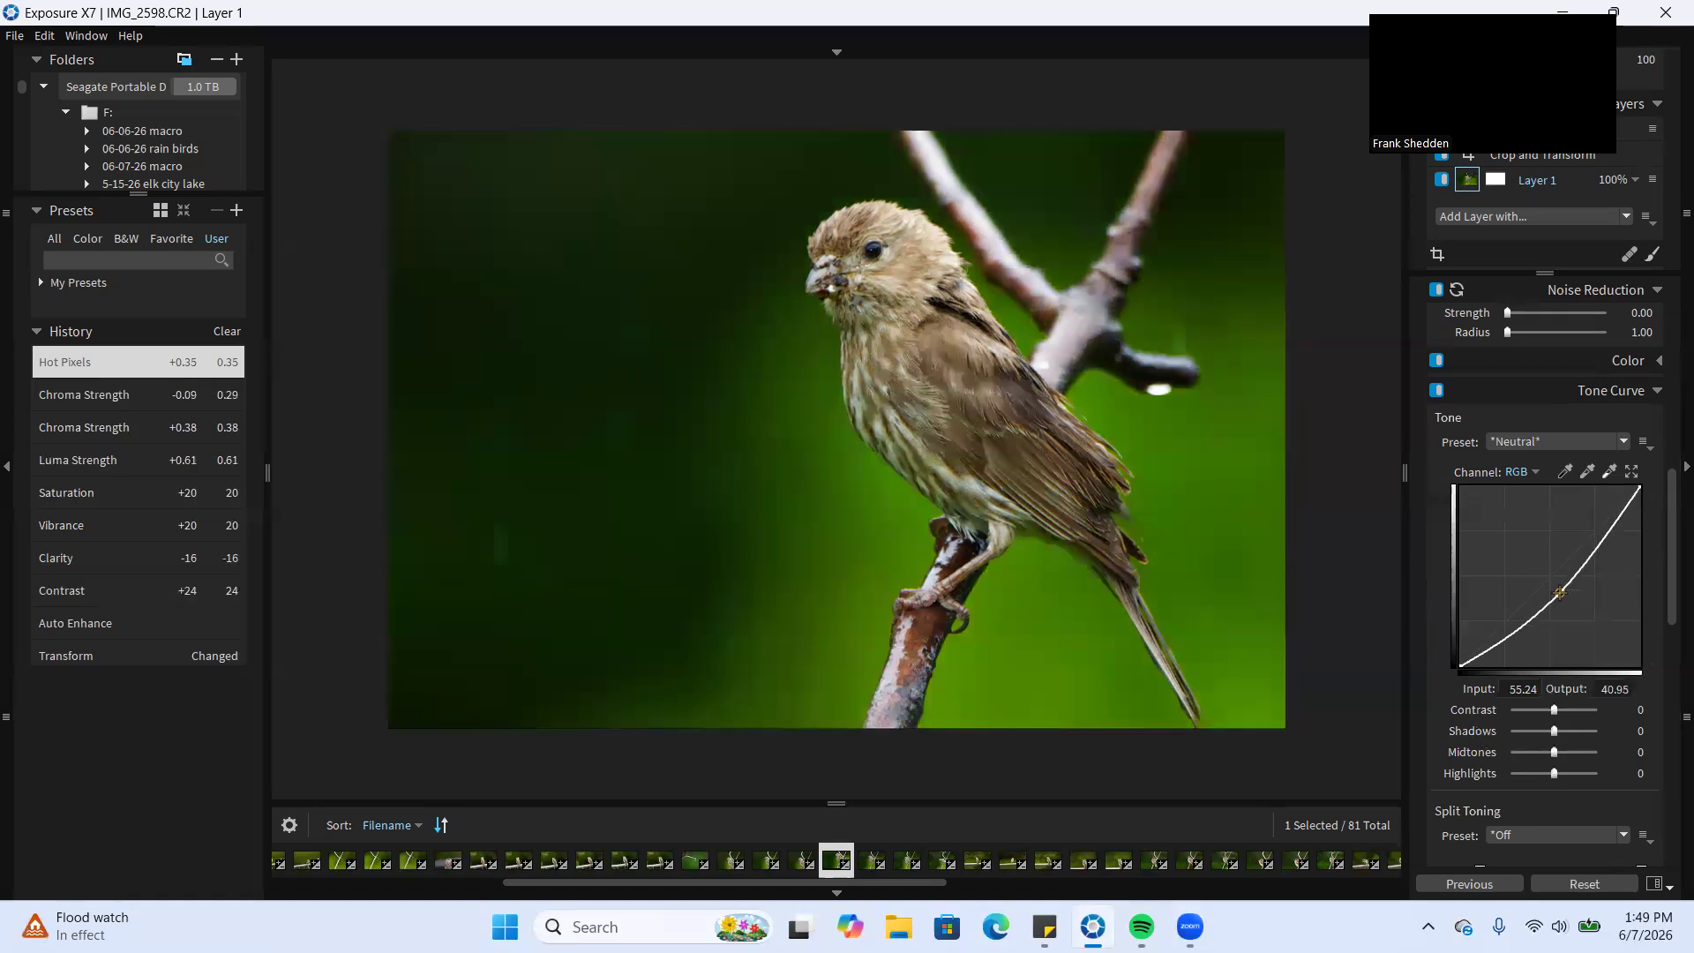
{"action": "left_click_drag", "start_coordinate": [1560, 592], "coordinate": [1523, 556]}
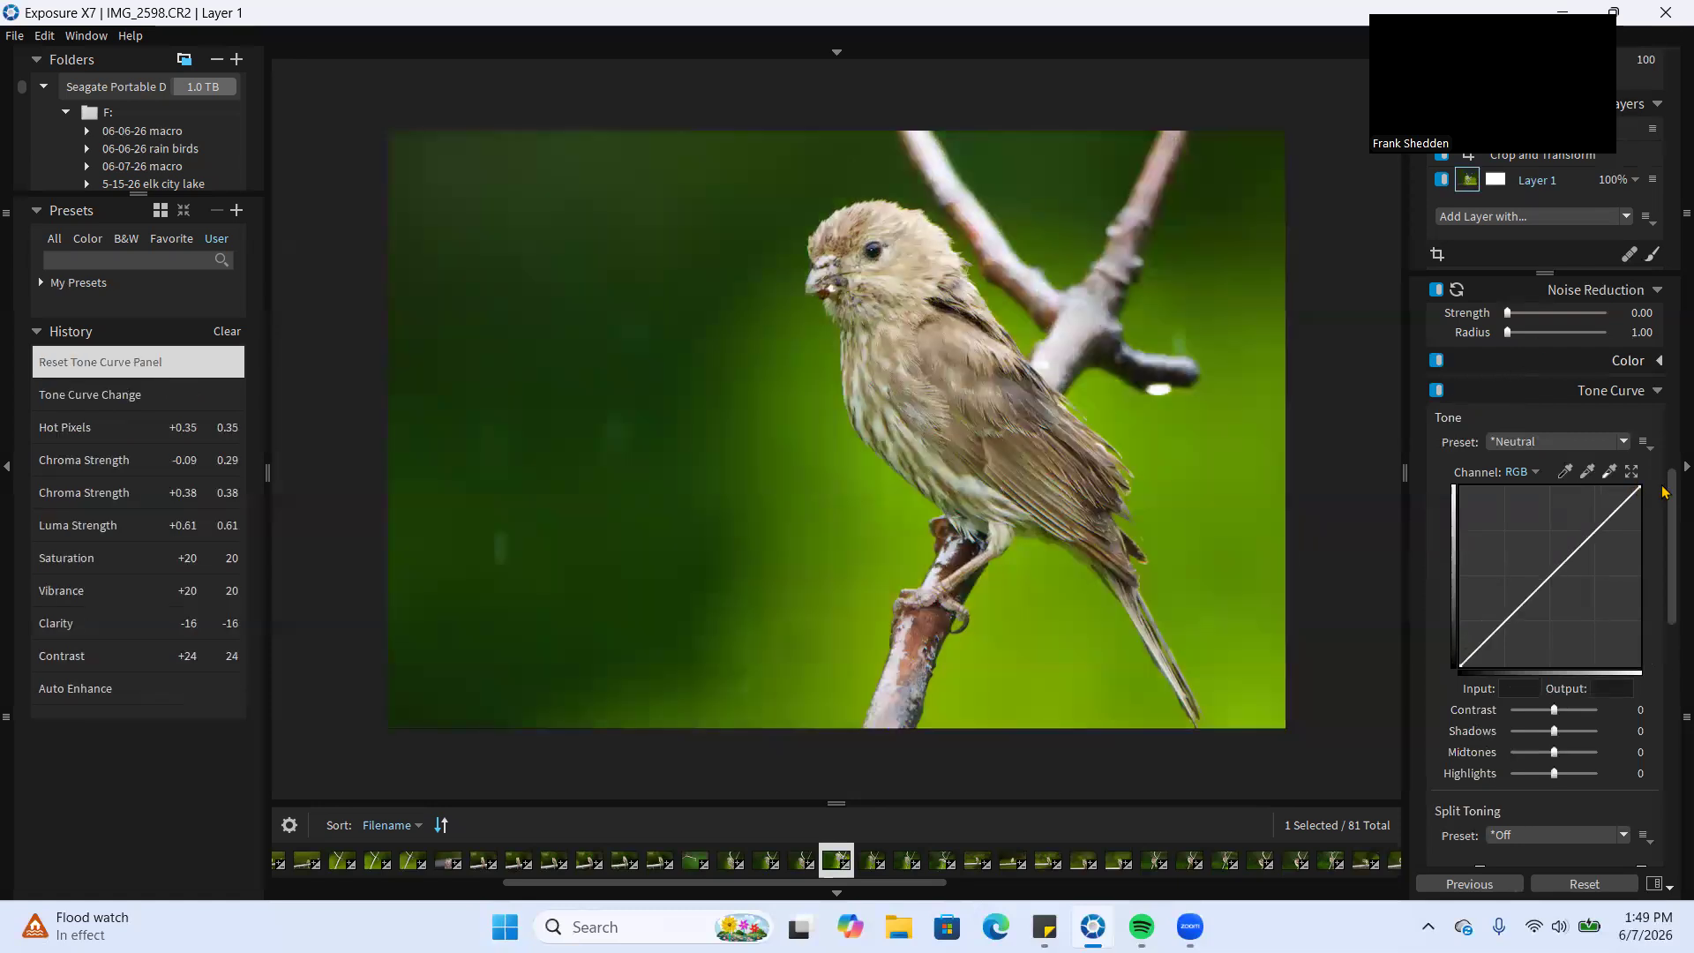
Examine the list of available LUTs without applying one to the photo
{"action": "scroll", "coordinate": [1670, 551], "scroll_direction": "down", "scroll_amount": 3}
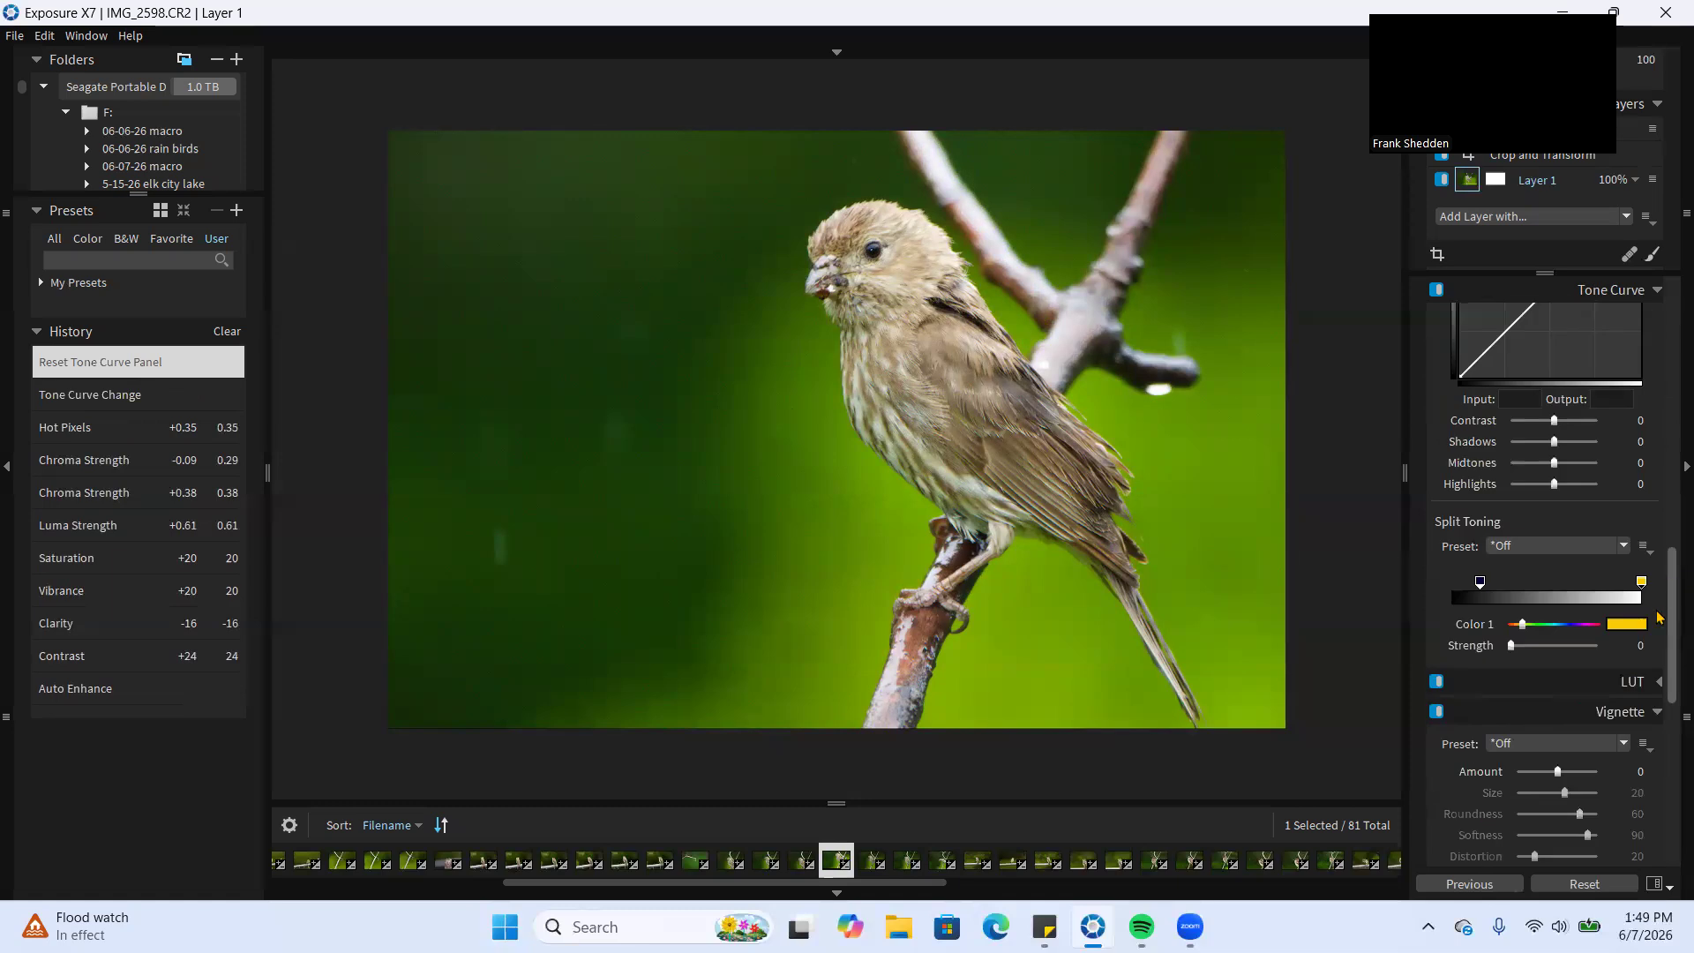
{"action": "scroll", "coordinate": [1659, 635], "scroll_direction": "down", "scroll_amount": 3}
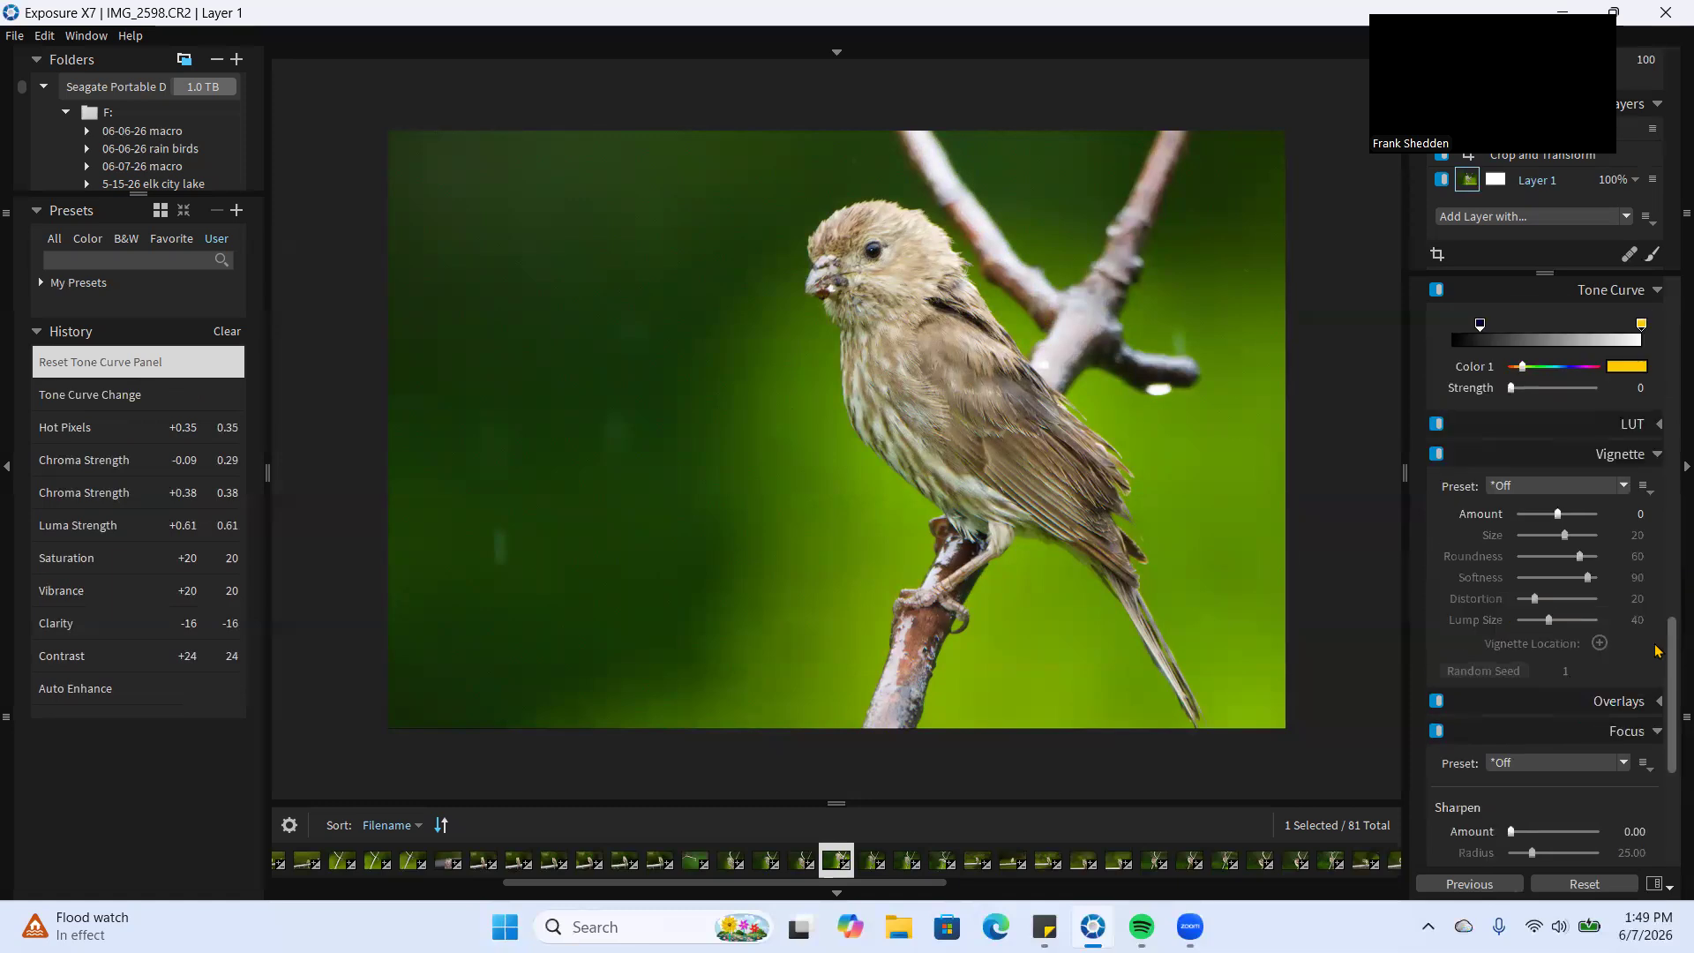
{"action": "left_click", "coordinate": [1660, 426]}
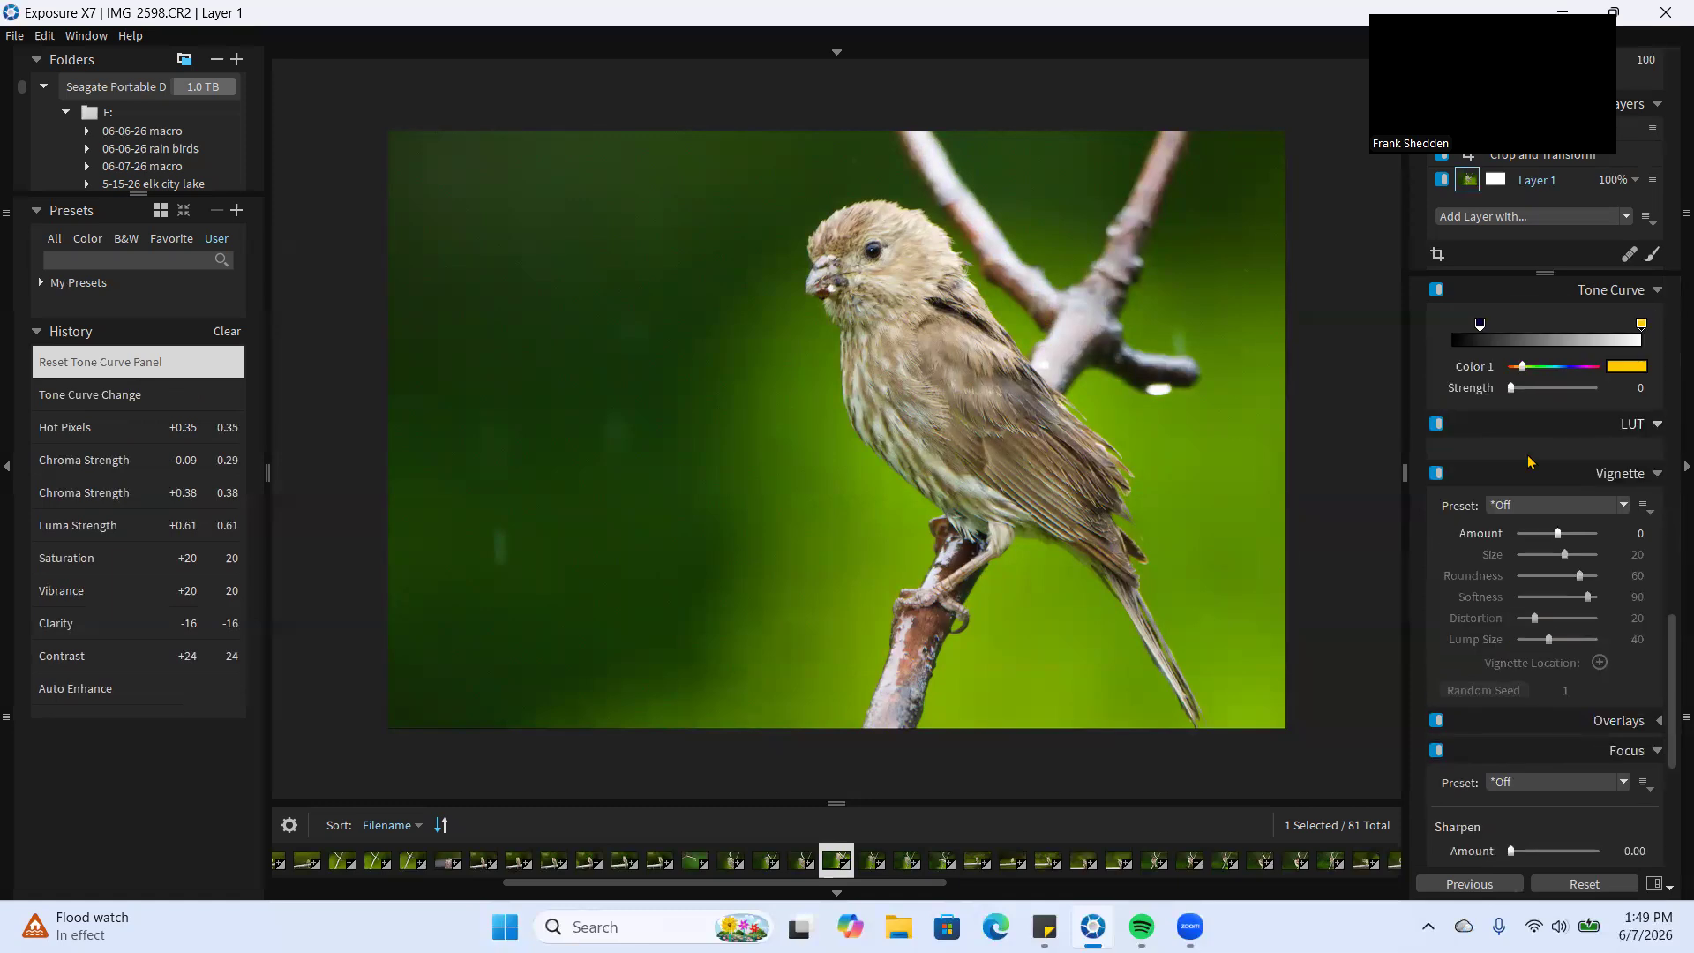
{"action": "left_click", "coordinate": [1497, 456]}
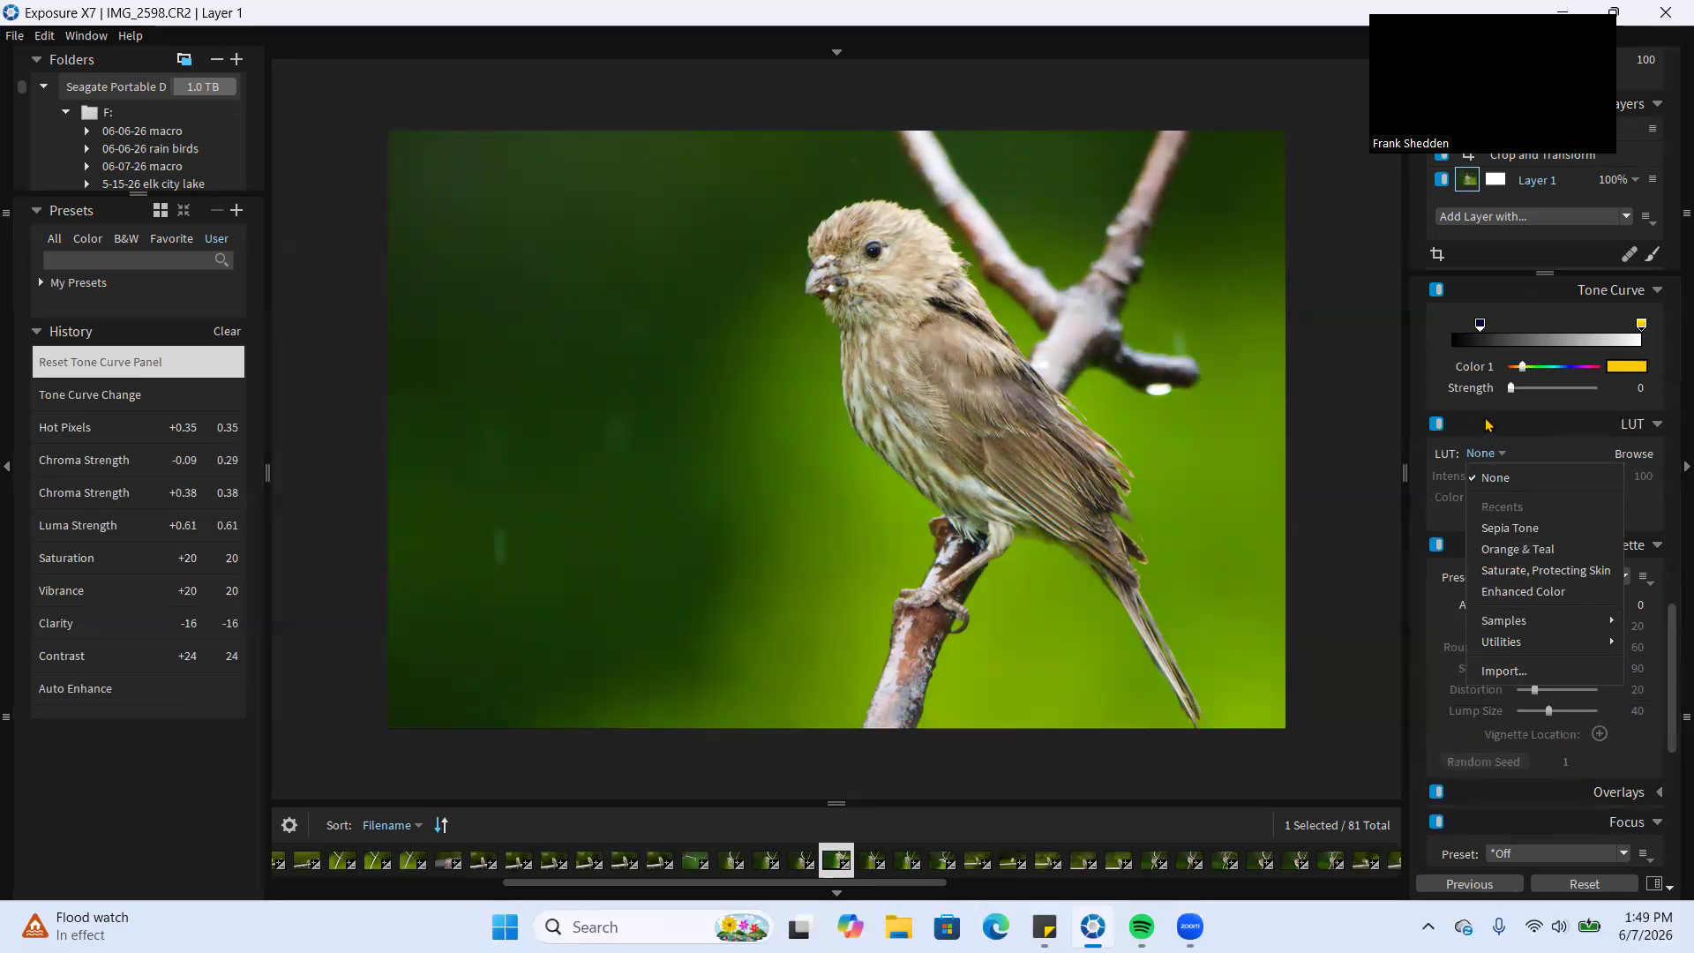
{"action": "left_click", "coordinate": [1658, 425]}
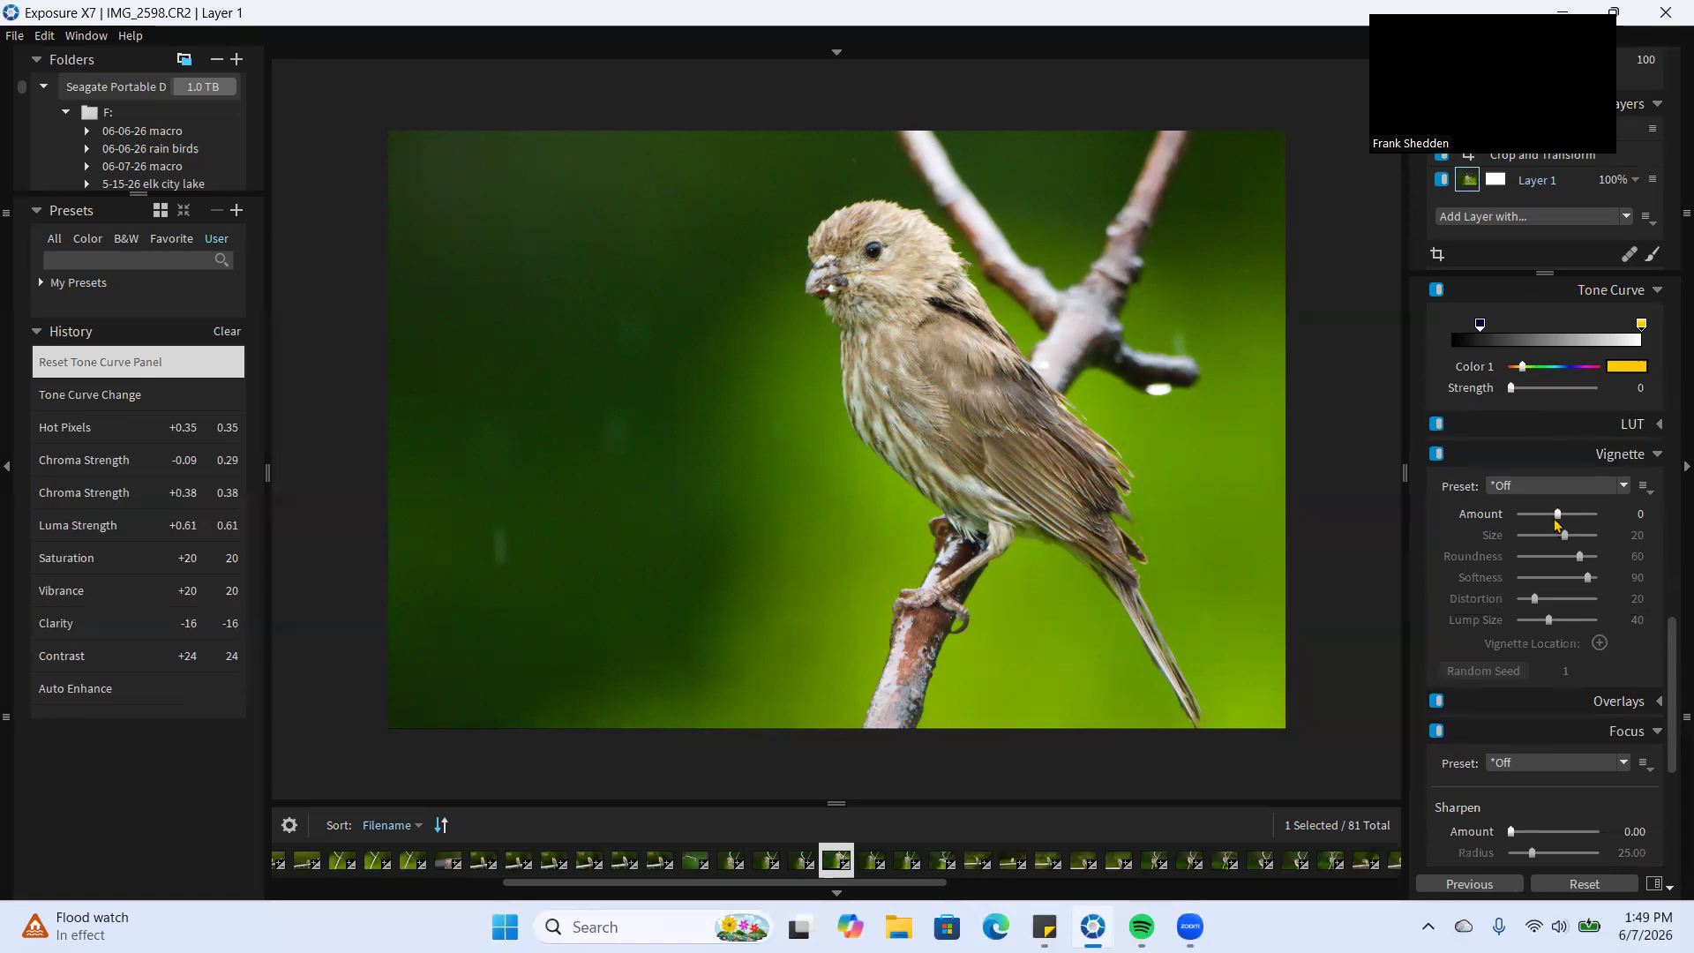
Add a subtle dark vignette to the bird photo by setting its Amount to 10
{"action": "mouse_move", "coordinate": [1557, 514]}
{"action": "left_mouse_down"}
{"action": "mouse_move", "coordinate": [1534, 514]}
{"action": "mouse_move", "coordinate": [1563, 525]}
{"action": "left_mouse_up"}
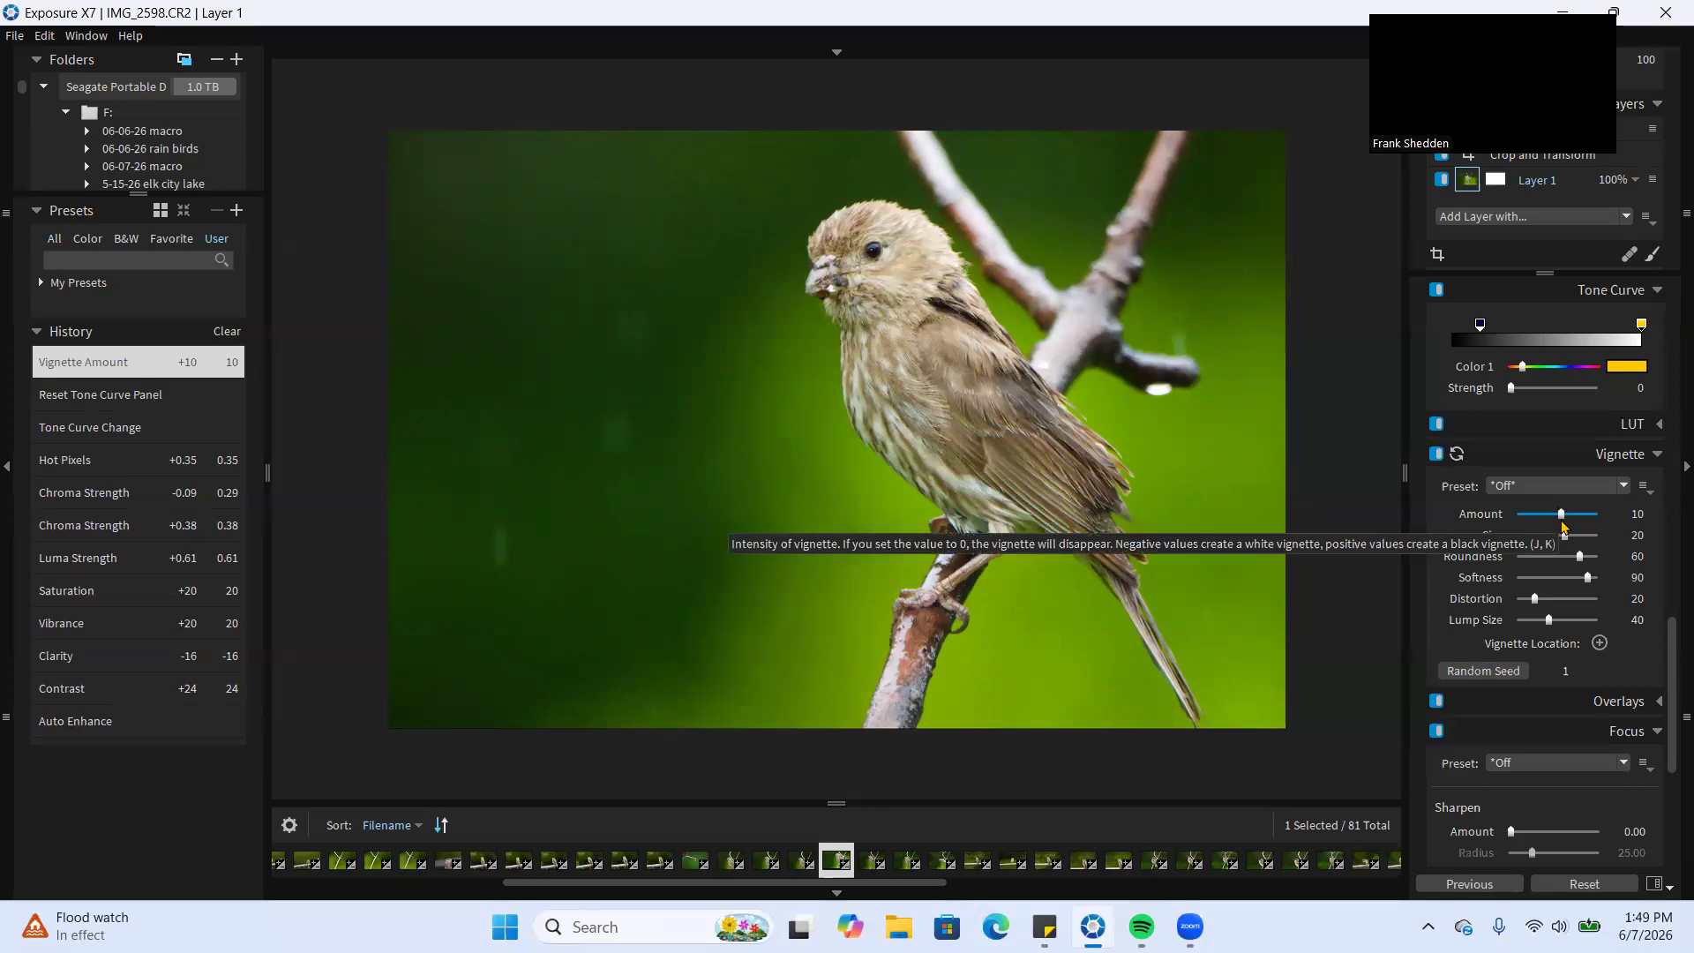